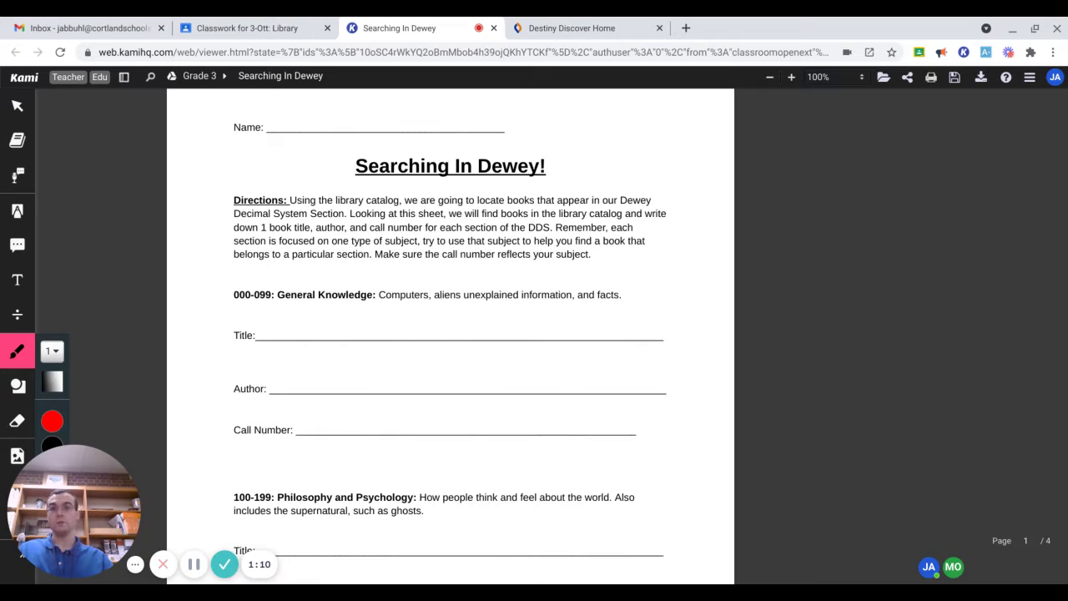
Undo the stray pen dot on the worksheet.
{"action": "left_click", "coordinate": [717, 452]}
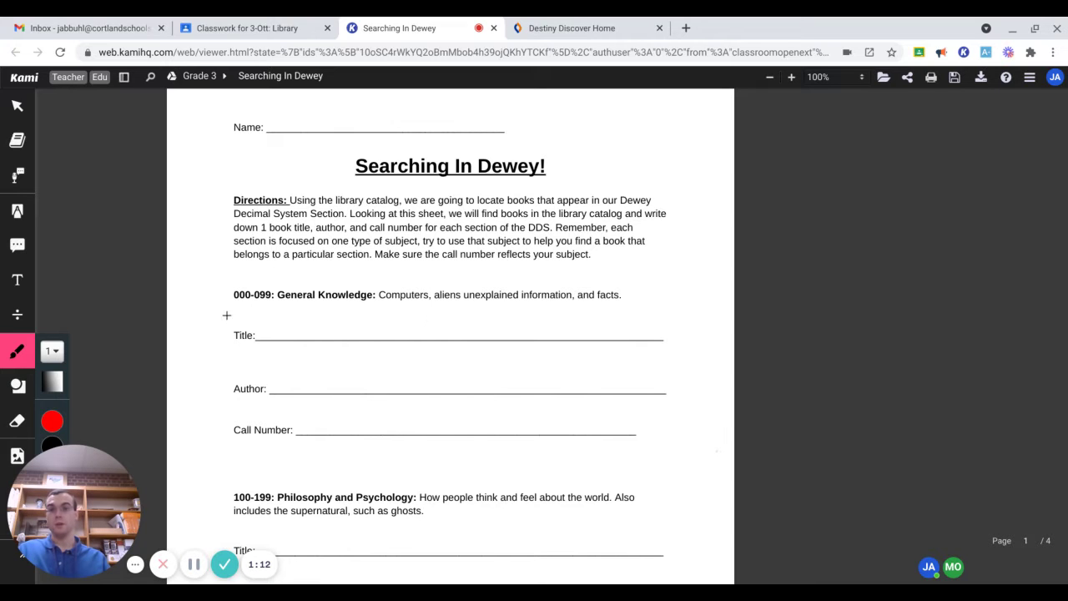
{"action": "scroll", "coordinate": [218, 305], "scroll_direction": "down", "scroll_amount": 1}
{"action": "scroll", "coordinate": [218, 304], "scroll_direction": "down", "scroll_amount": 3}
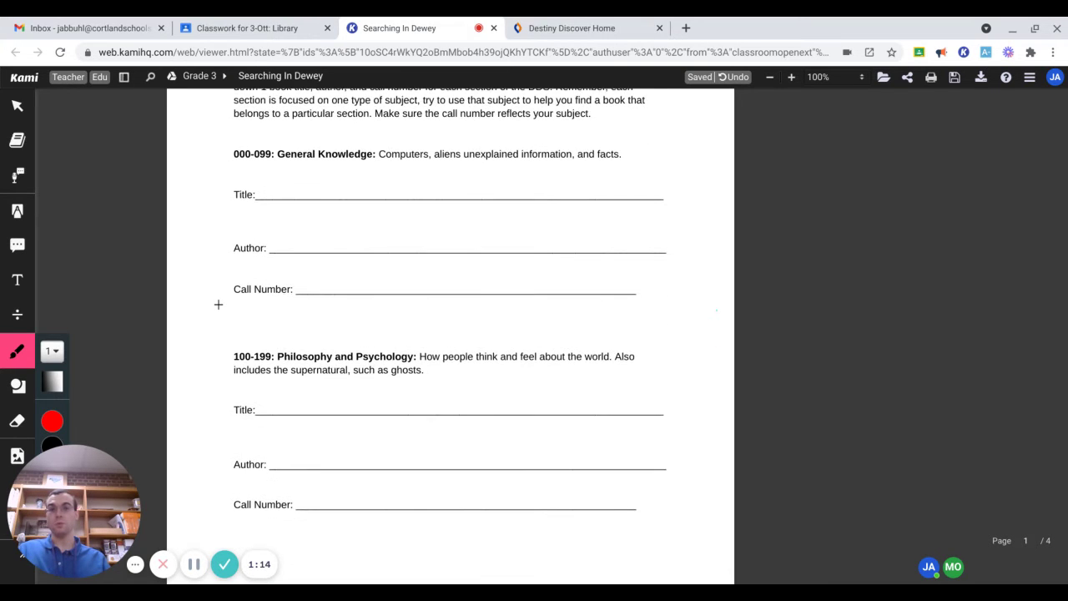
{"action": "scroll", "coordinate": [218, 303], "scroll_direction": "up", "scroll_amount": 4}
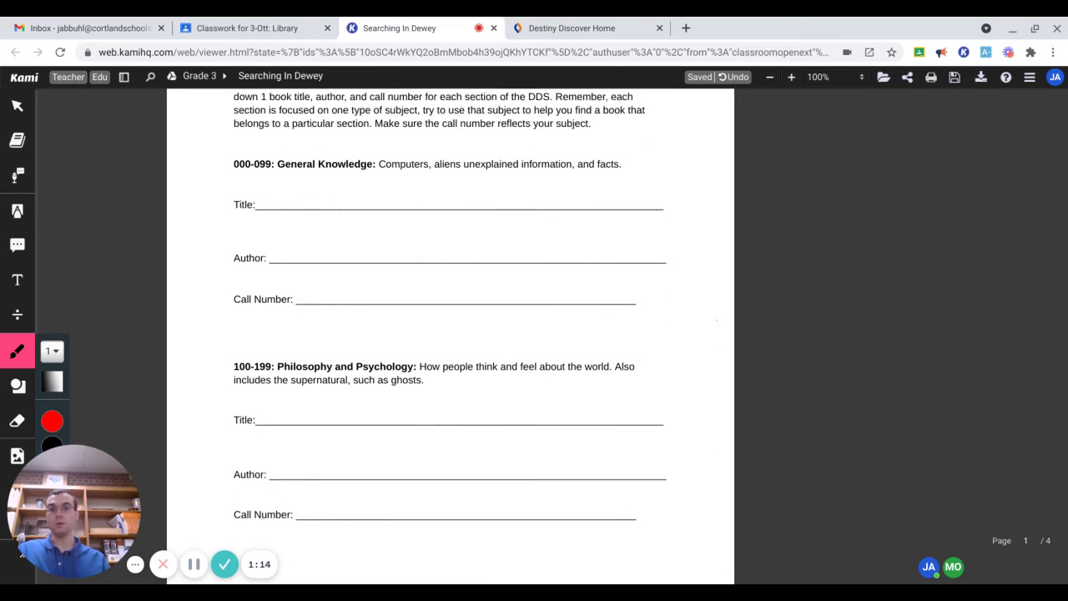
{"action": "left_click", "coordinate": [736, 77]}
With the Select tool, highlight 'aliens' in the 000-099 General Knowledge description.
{"action": "scroll", "coordinate": [493, 267], "scroll_direction": "down", "scroll_amount": 8}
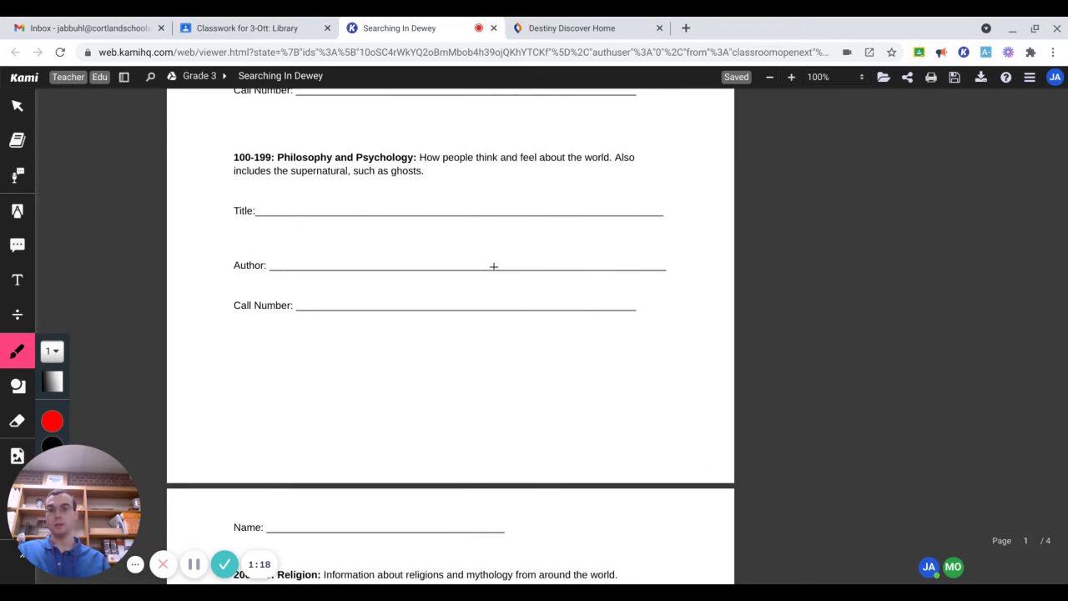
{"action": "scroll", "coordinate": [450, 334], "scroll_direction": "down", "scroll_amount": 6}
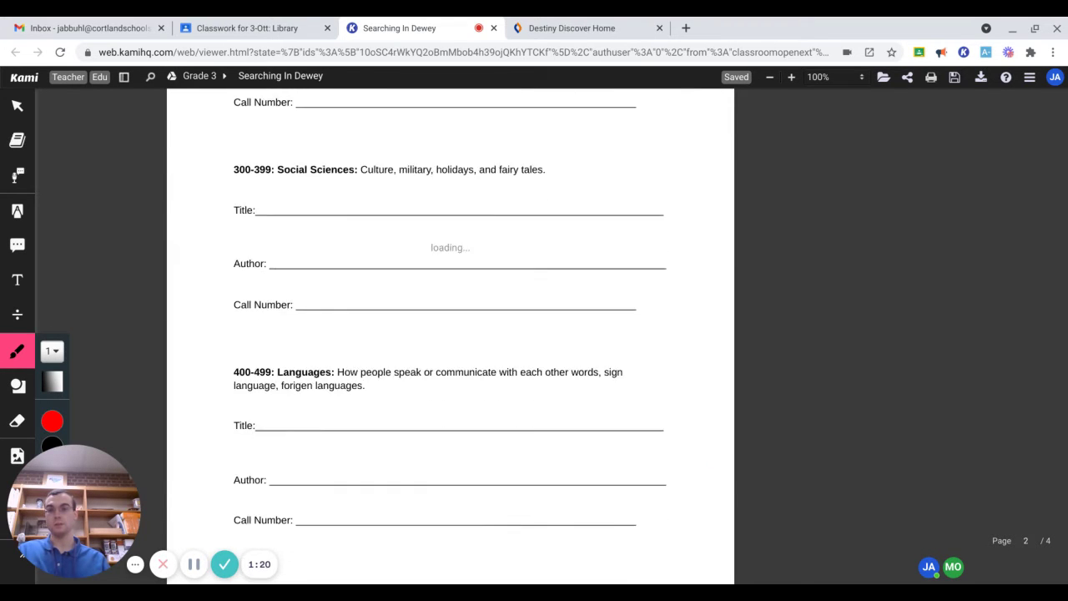
{"action": "scroll", "coordinate": [451, 334], "scroll_direction": "down", "scroll_amount": 7}
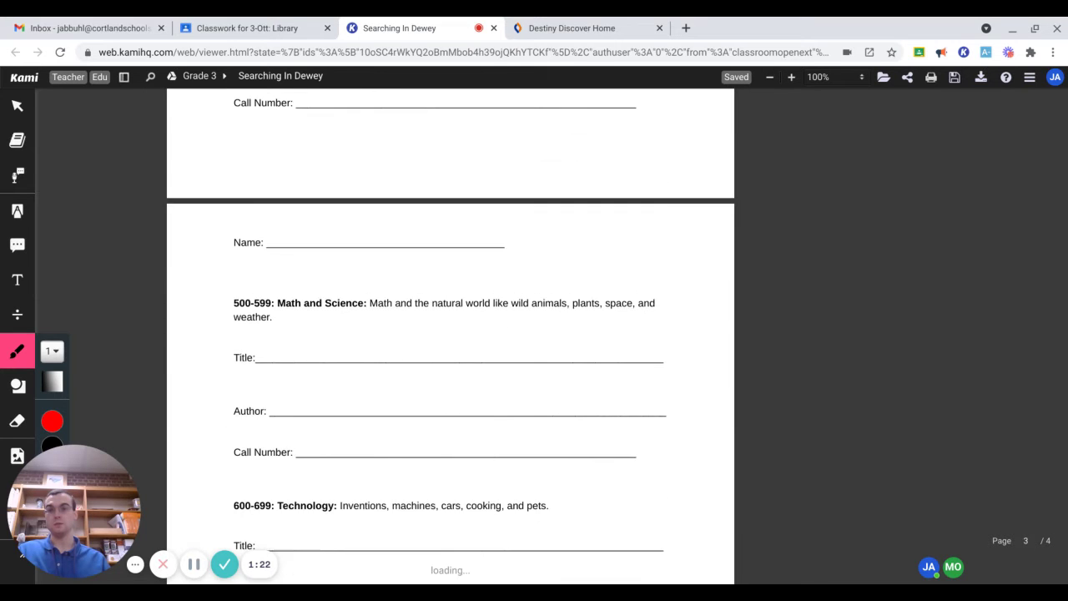
{"action": "scroll", "coordinate": [450, 334], "scroll_direction": "down", "scroll_amount": 7}
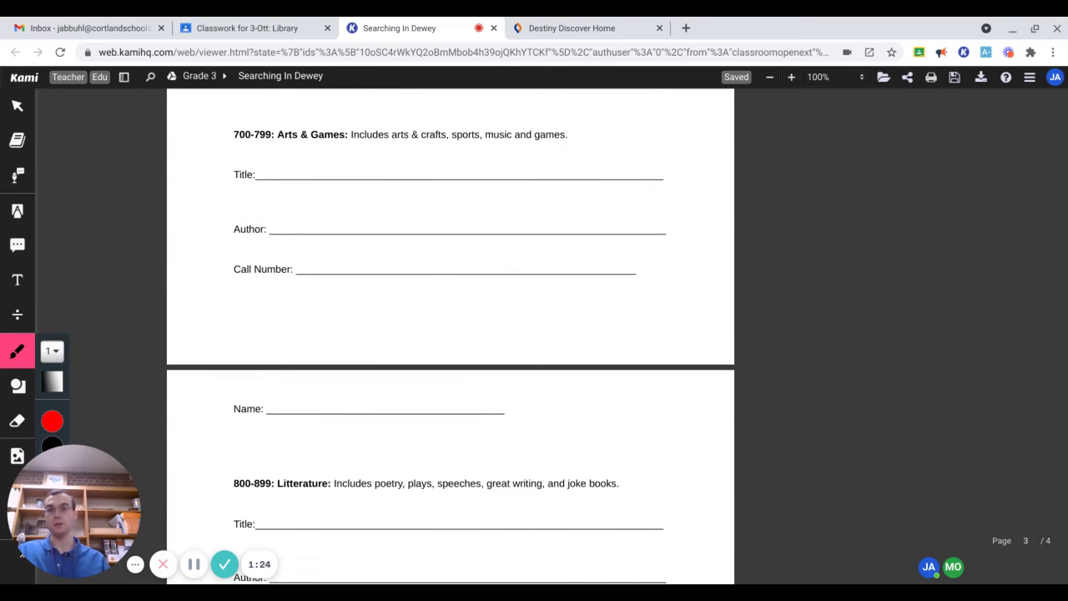
{"action": "scroll", "coordinate": [450, 333], "scroll_direction": "down", "scroll_amount": 2}
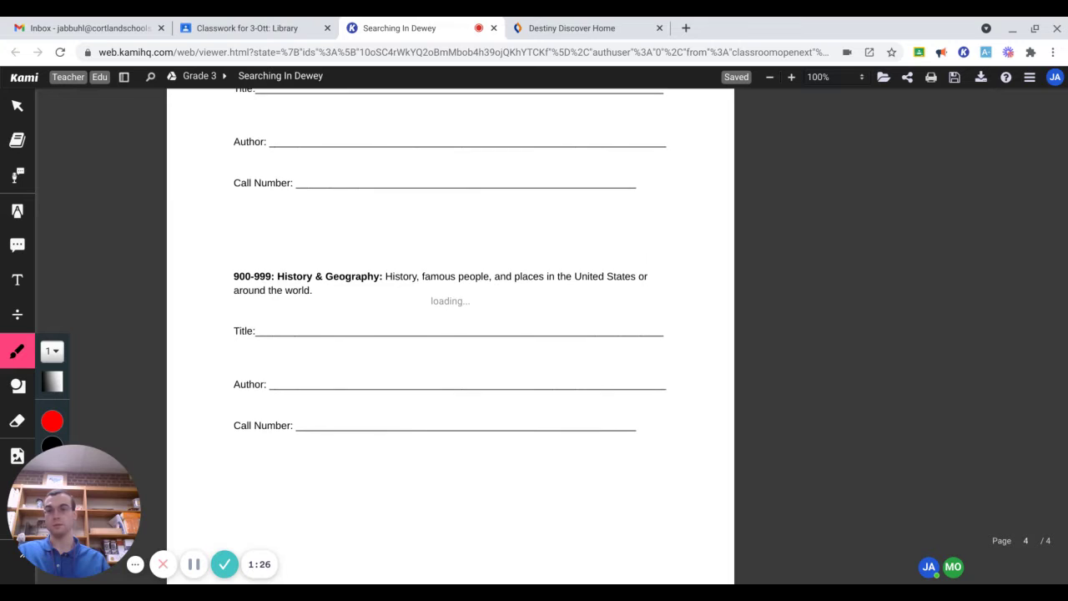
{"action": "scroll", "coordinate": [451, 334], "scroll_direction": "up", "scroll_amount": 11}
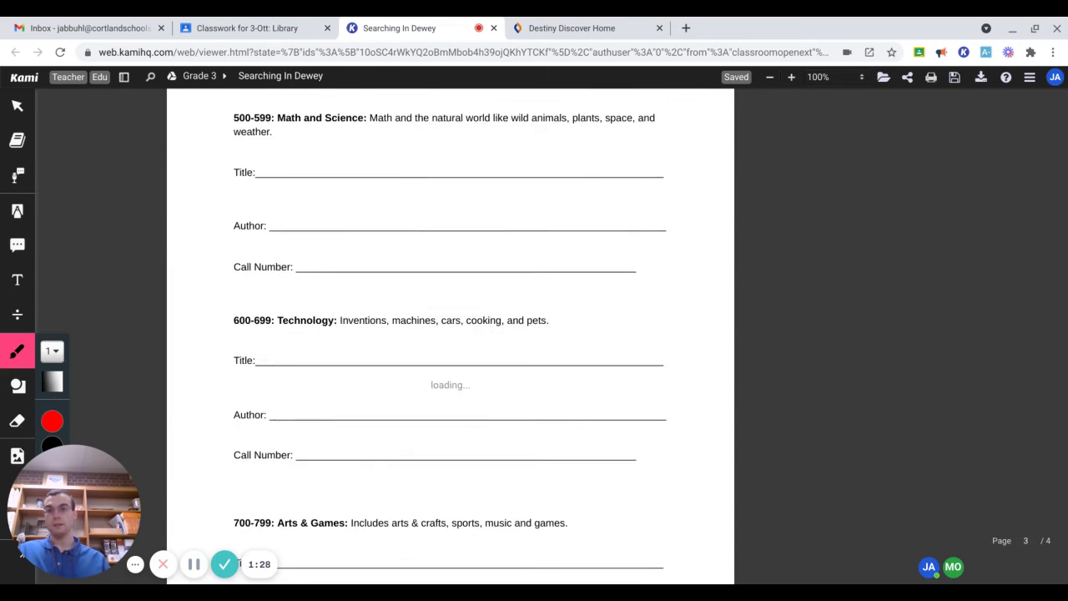
{"action": "scroll", "coordinate": [451, 334], "scroll_direction": "up", "scroll_amount": 9}
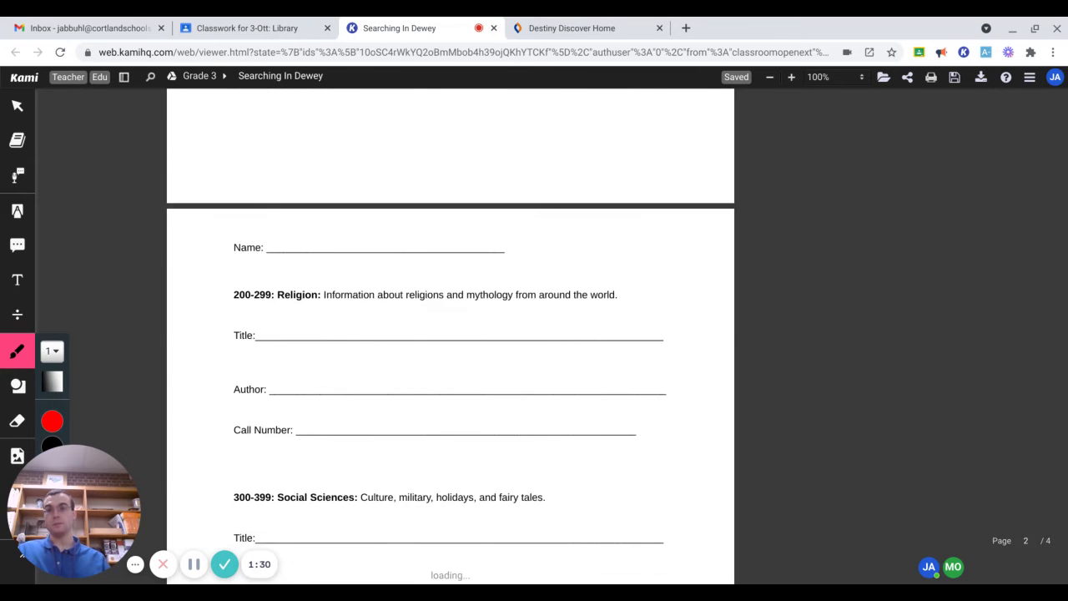
{"action": "scroll", "coordinate": [451, 334], "scroll_direction": "up", "scroll_amount": 3}
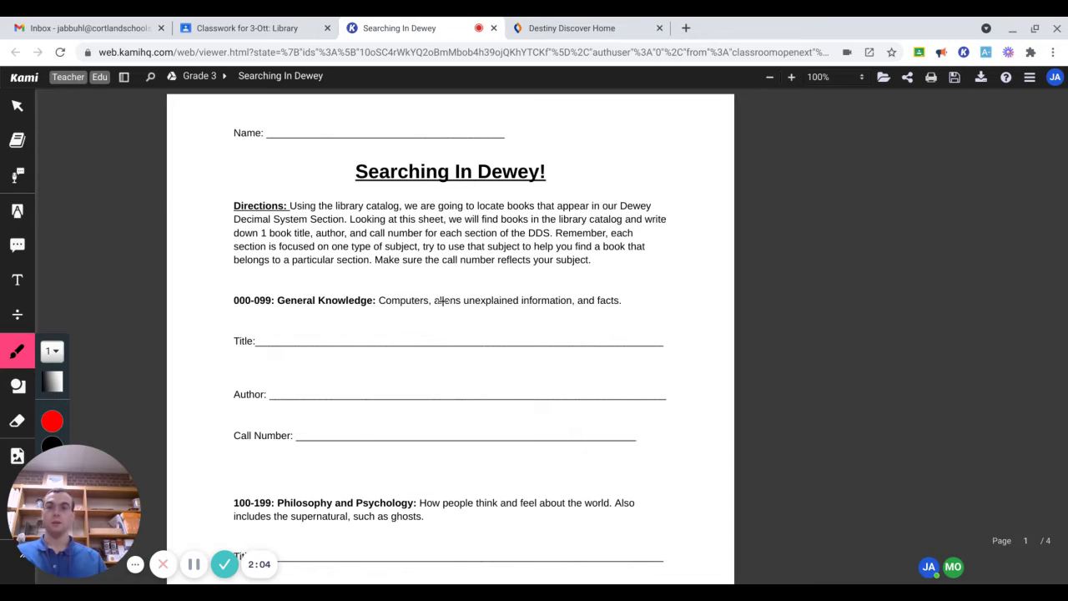
{"action": "left_click", "coordinate": [18, 109]}
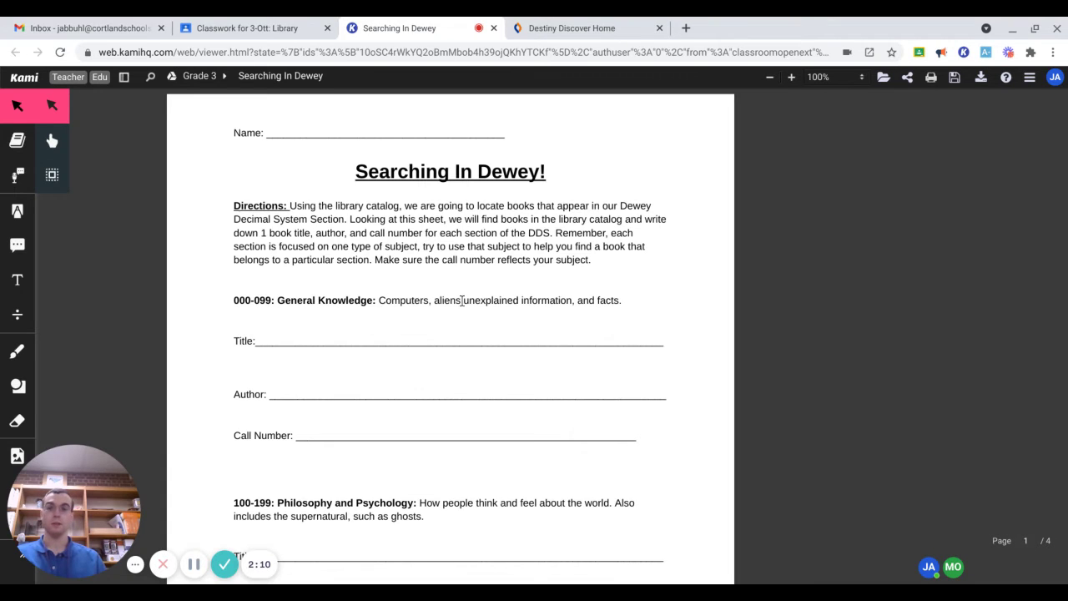
{"action": "left_click_drag", "start_coordinate": [461, 300], "coordinate": [434, 302]}
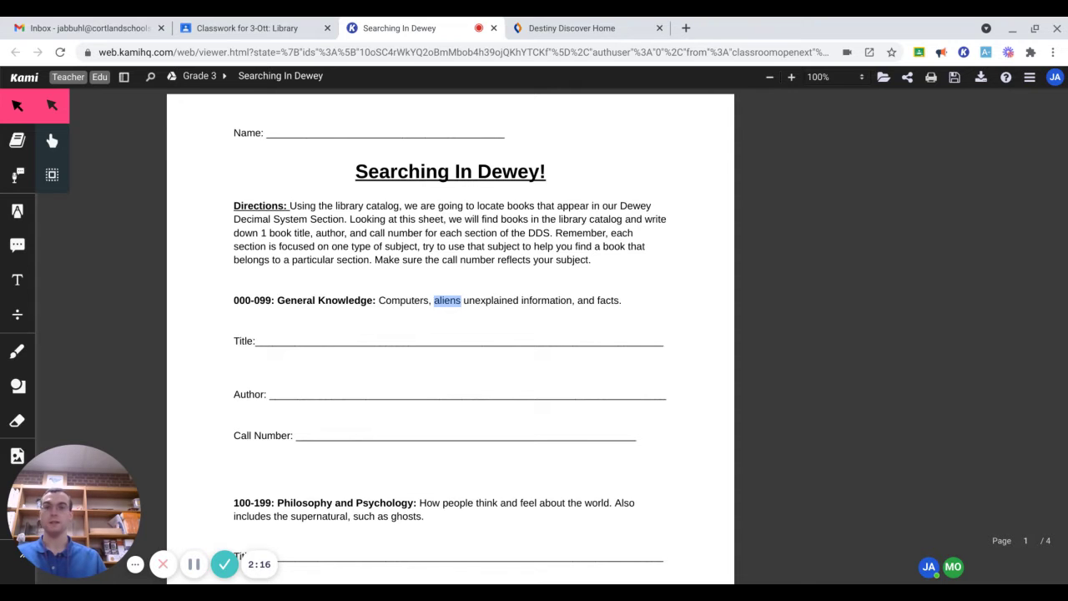
Run a Destiny Discover catalog search for the keyword 'aliens'.
{"action": "left_click", "coordinate": [554, 23]}
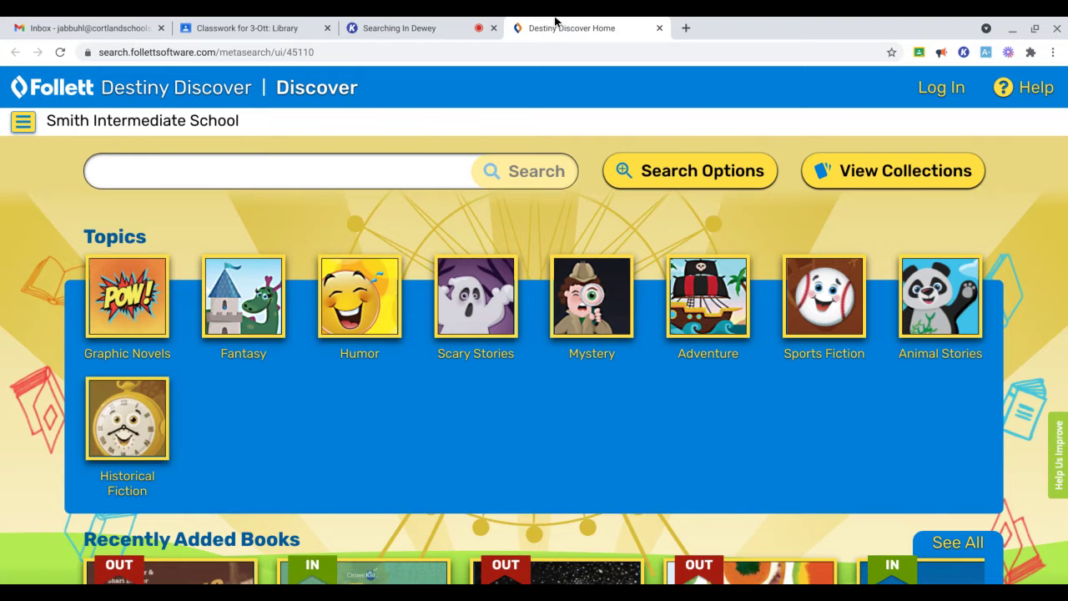
{"action": "left_click", "coordinate": [242, 174]}
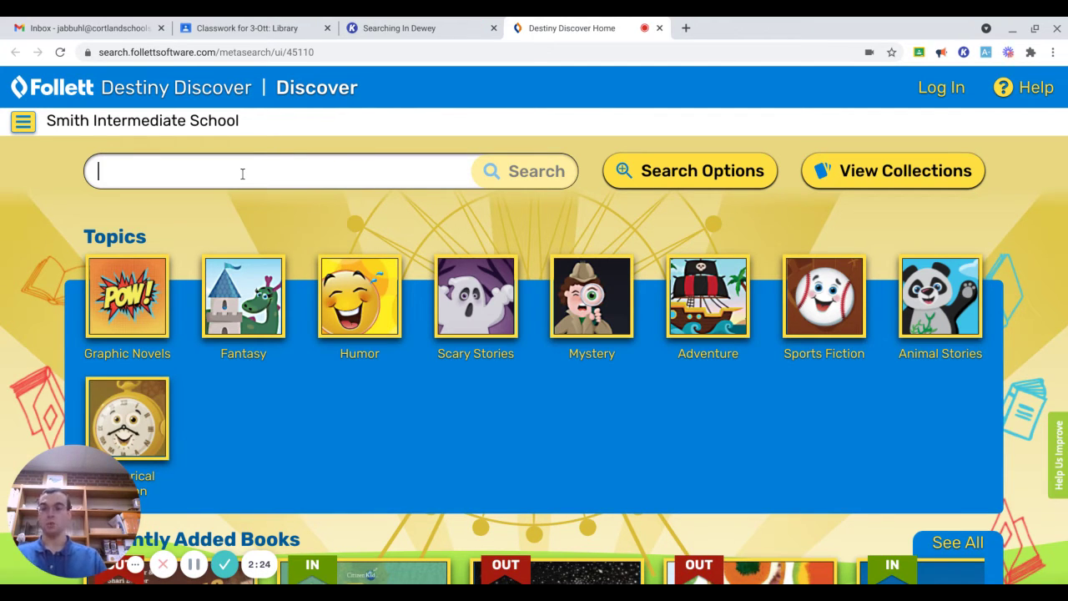
{"action": "type", "text": "aliens"}
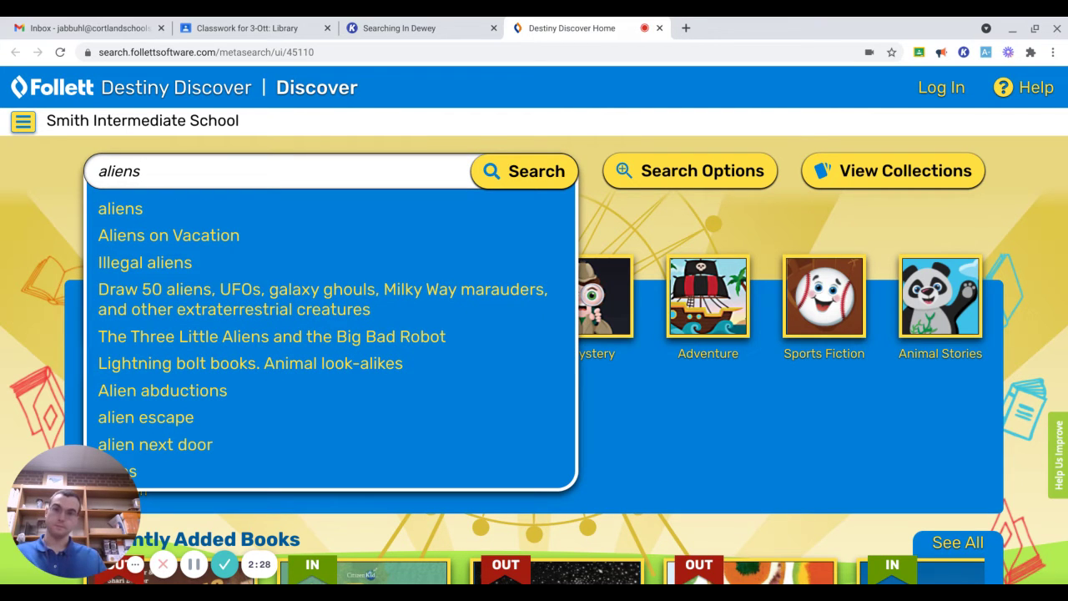
{"action": "left_click", "coordinate": [533, 172]}
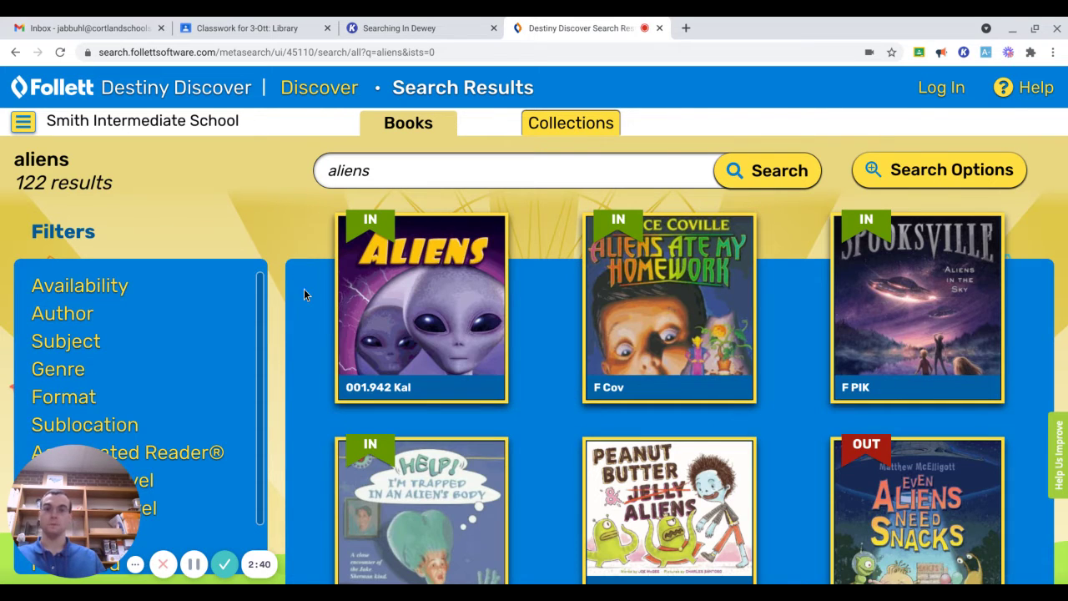
Browse the 122 'aliens' results and highlight the F in the F Cov call number.
{"action": "scroll", "coordinate": [292, 305], "scroll_direction": "down", "scroll_amount": 1}
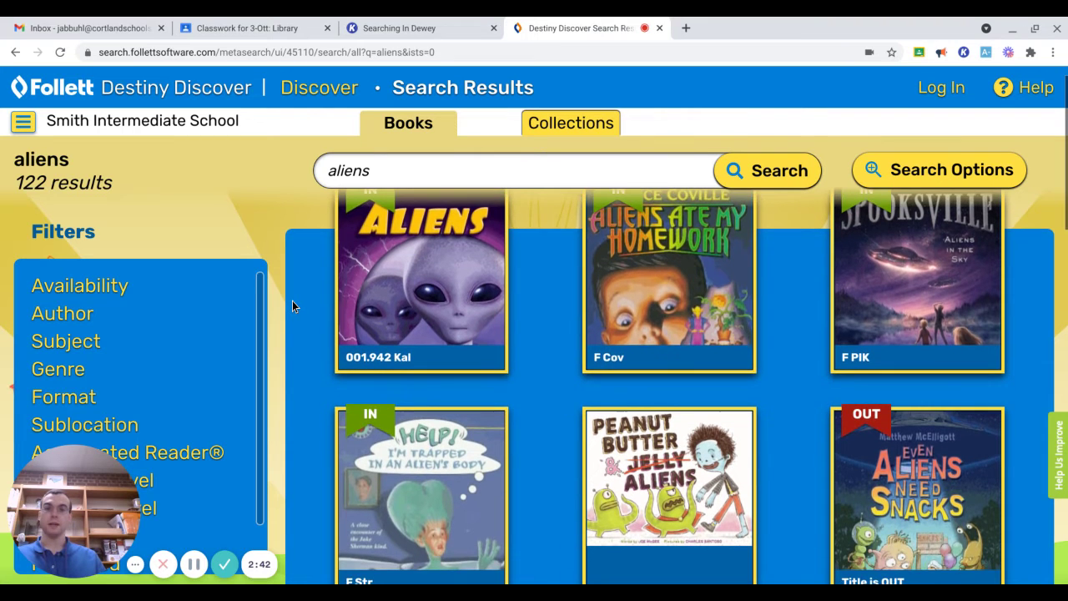
{"action": "scroll", "coordinate": [292, 300], "scroll_direction": "down", "scroll_amount": 1}
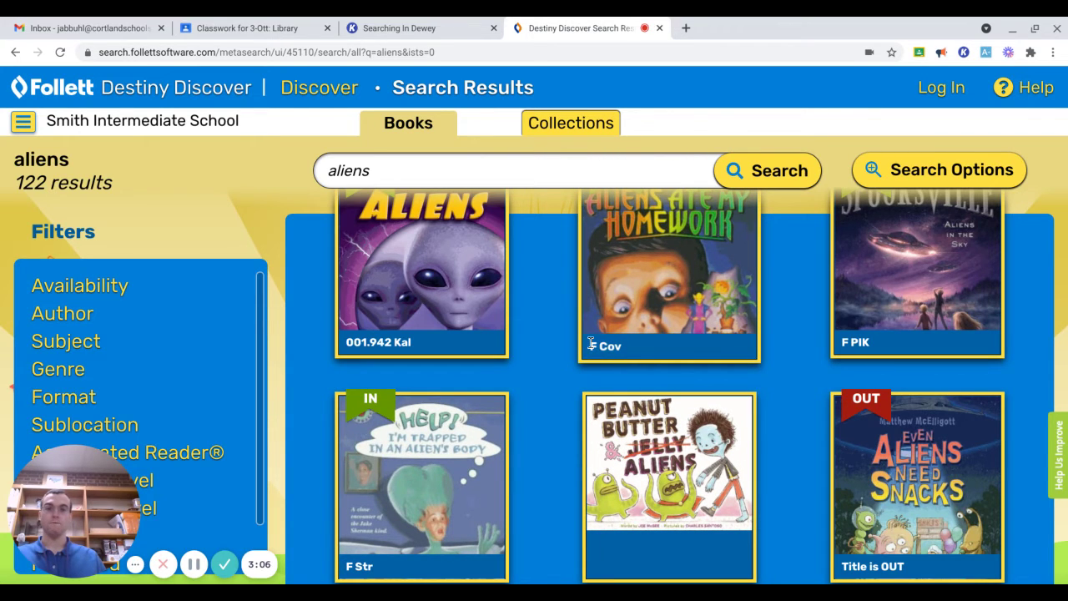
{"action": "left_click_drag", "start_coordinate": [591, 343], "coordinate": [597, 346]}
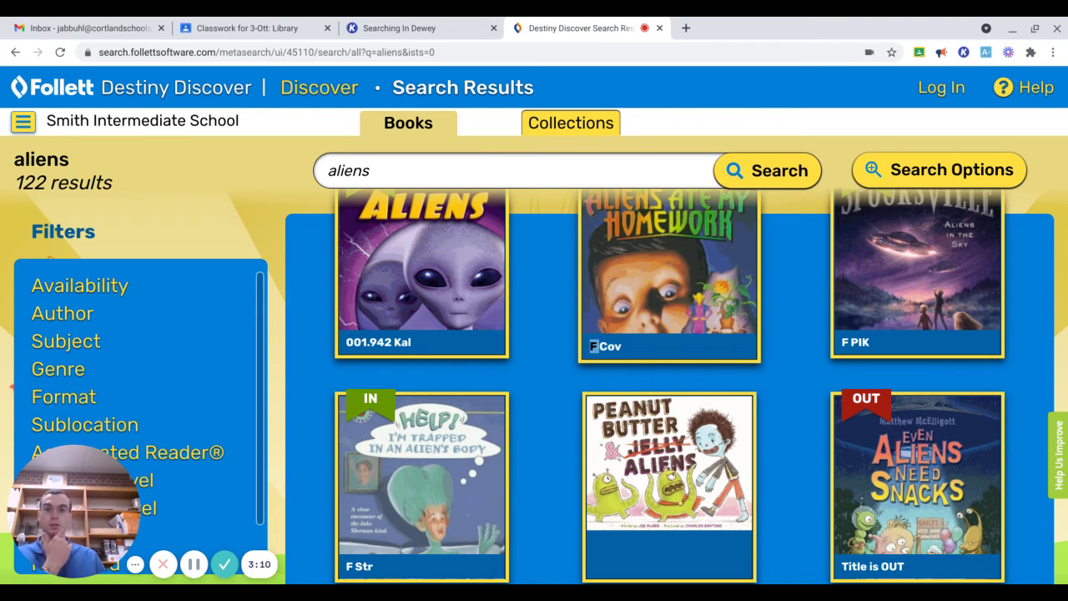
{"action": "left_click", "coordinate": [595, 345]}
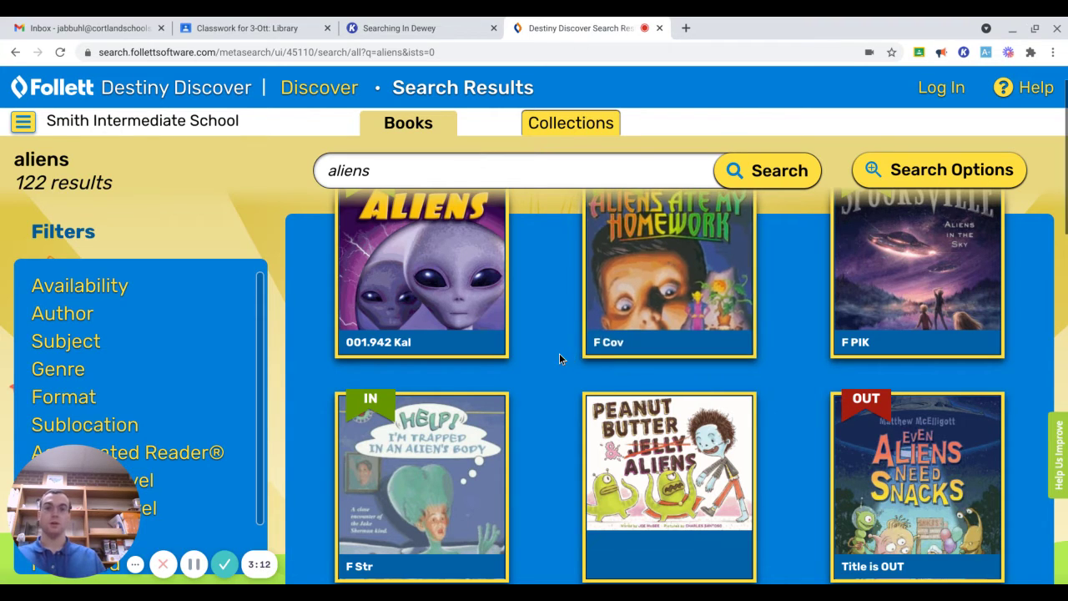
{"action": "scroll", "coordinate": [560, 358], "scroll_direction": "up", "scroll_amount": 1}
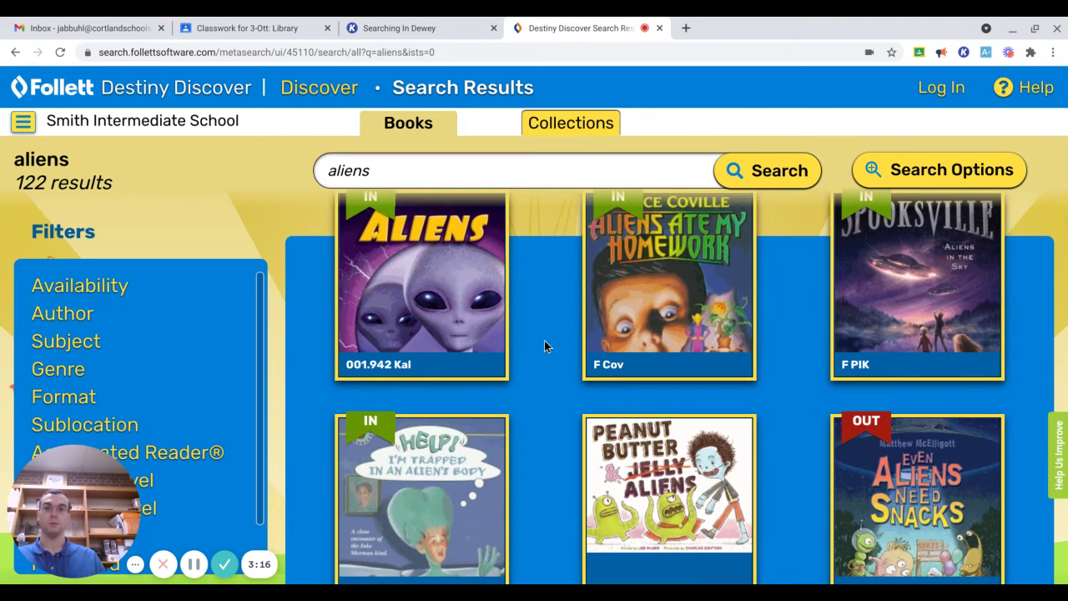
On the Searching In Dewey worksheet, highlight the leading 0 of 000-099.
{"action": "left_click", "coordinate": [397, 27]}
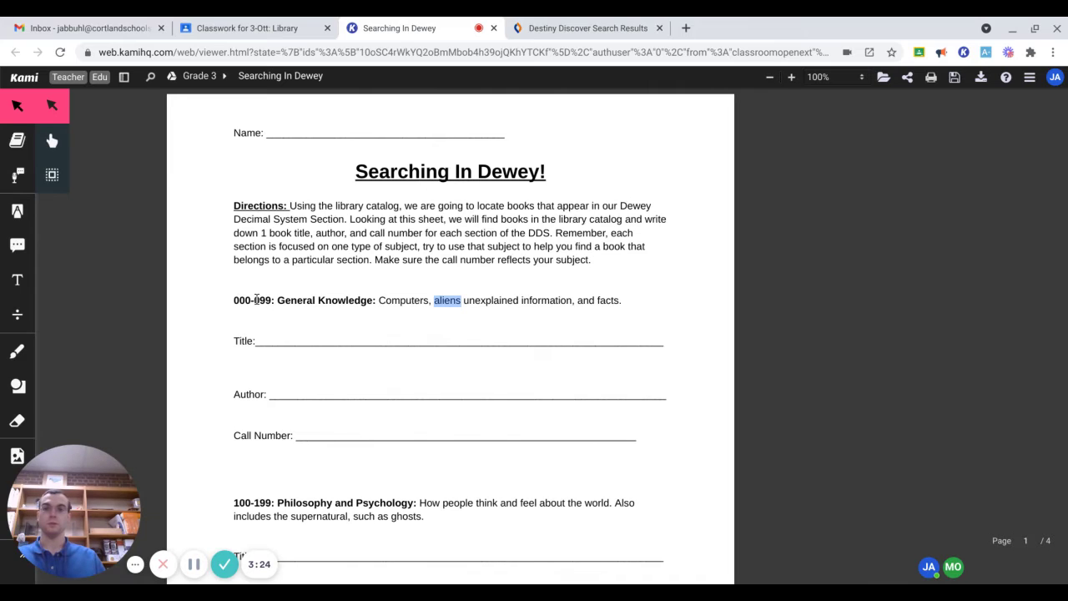
{"action": "left_click", "coordinate": [232, 302]}
{"action": "left_click_drag", "start_coordinate": [233, 302], "coordinate": [239, 303]}
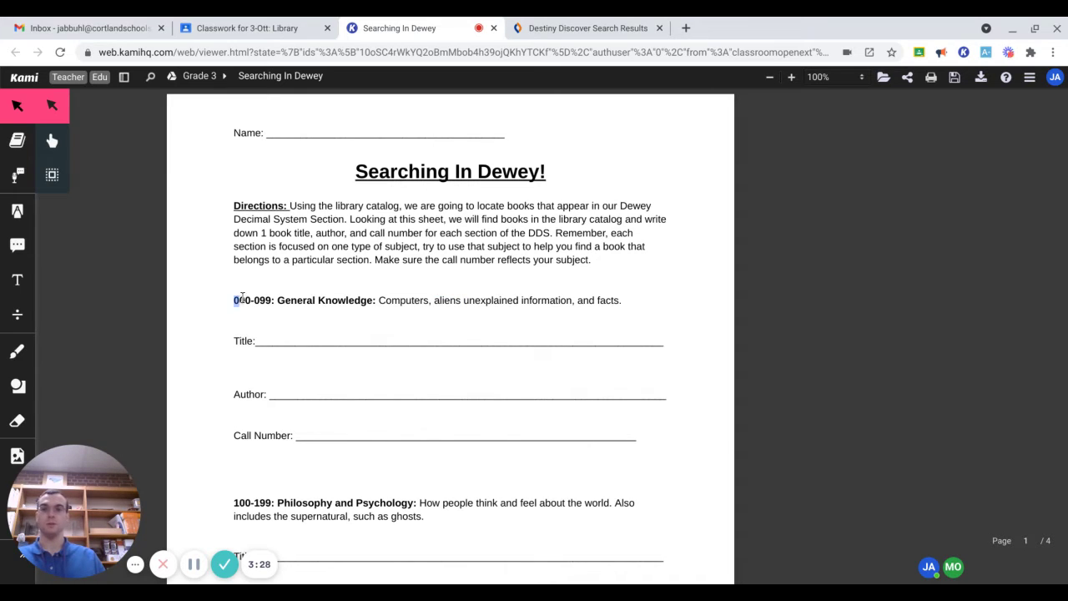
Back in the 'aliens' results, open More Details for Aliens (001.942 Kal).
{"action": "left_click", "coordinate": [510, 27]}
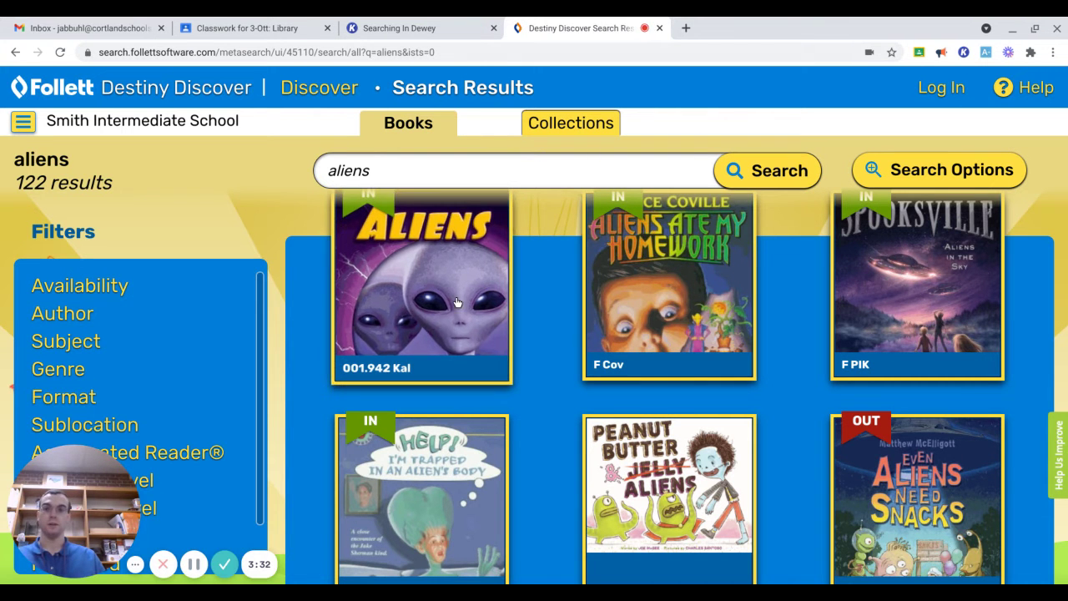
{"action": "scroll", "coordinate": [457, 302], "scroll_direction": "up", "scroll_amount": 1}
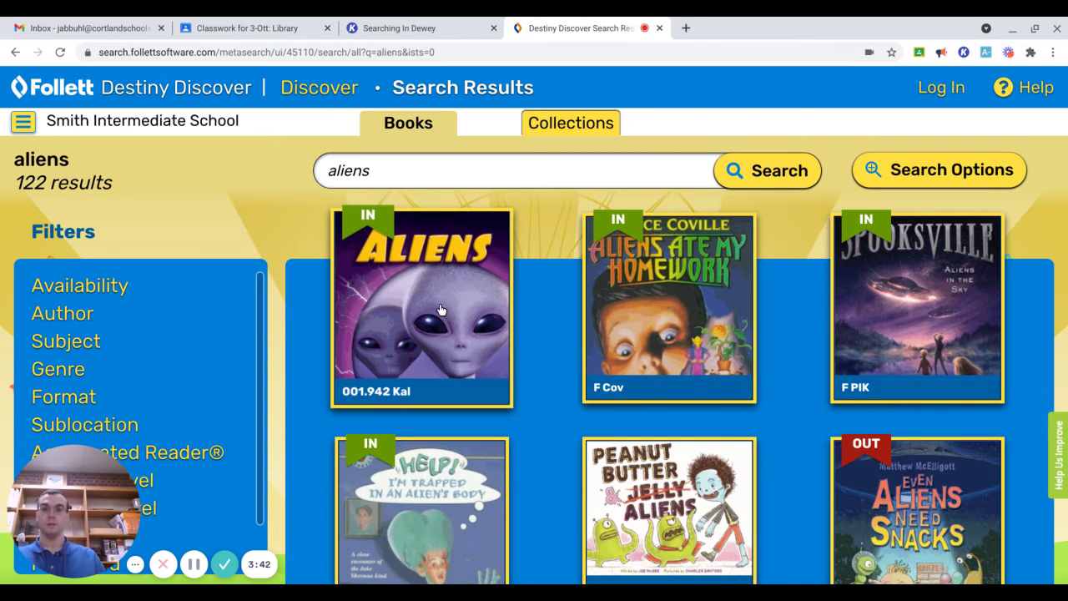
{"action": "mouse_move", "coordinate": [440, 310]}
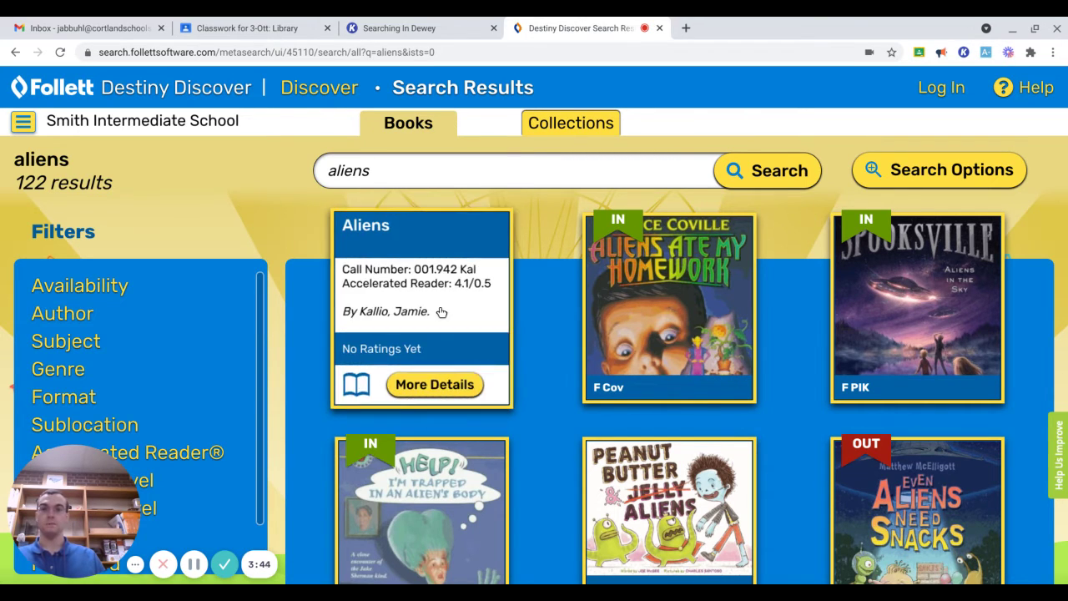
{"action": "left_click", "coordinate": [434, 384]}
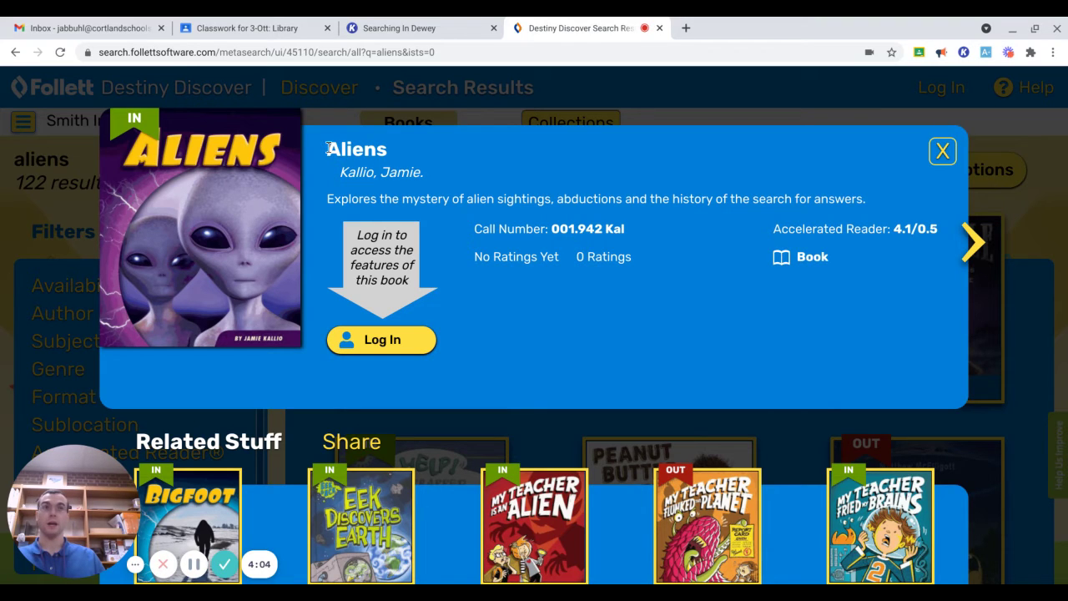
Highlight the title Aliens and compare it with the worksheet's 000-099 section.
{"action": "left_click_drag", "start_coordinate": [327, 148], "coordinate": [431, 159]}
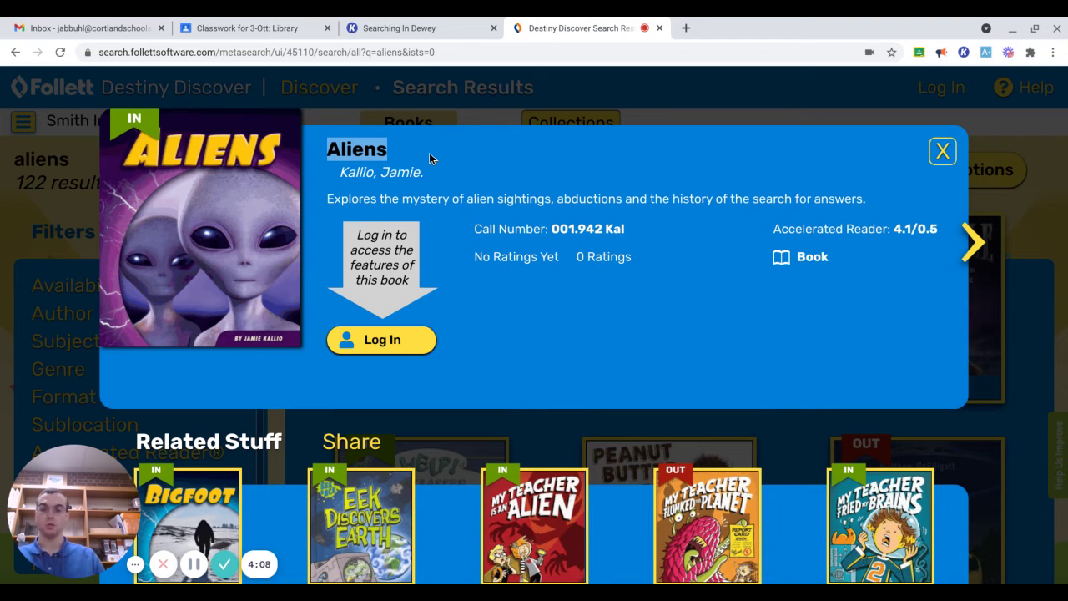
{"action": "left_click", "coordinate": [400, 28]}
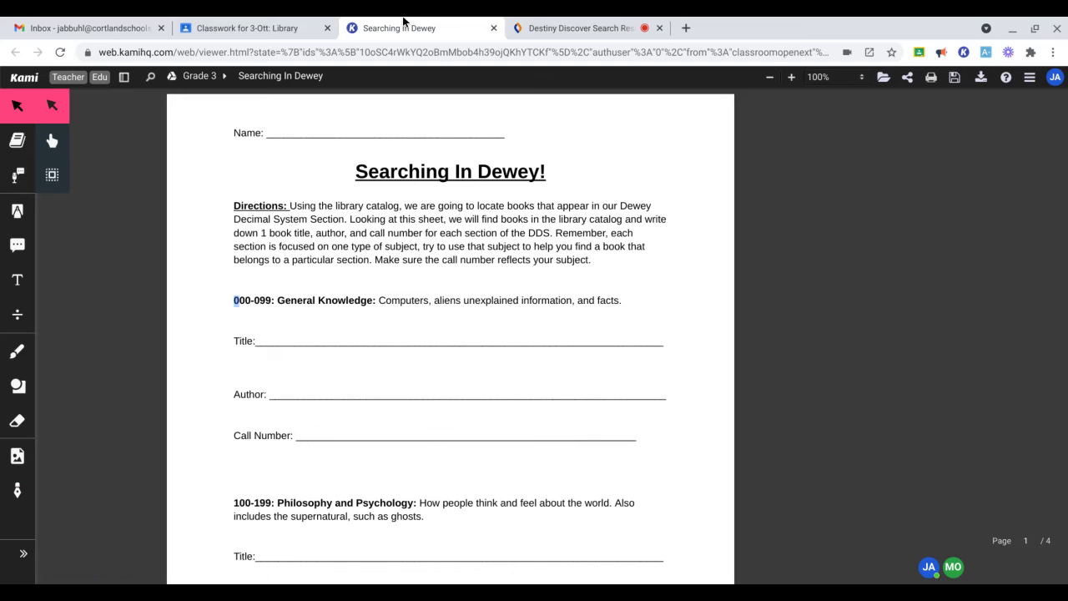
{"action": "left_click", "coordinate": [267, 330]}
{"action": "scroll", "coordinate": [267, 329], "scroll_direction": "down", "scroll_amount": 2}
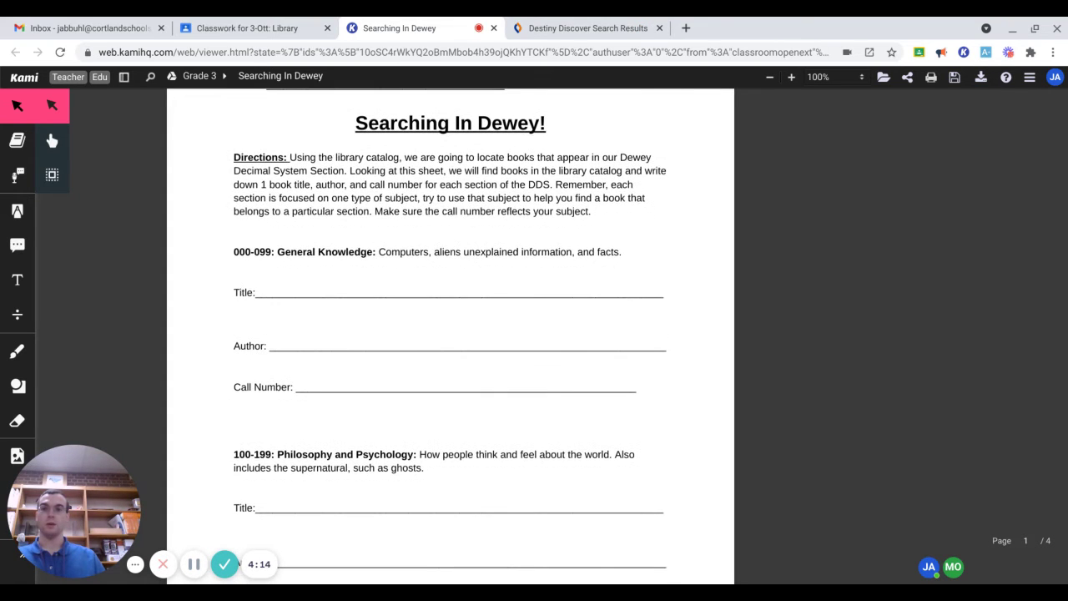
{"action": "left_click", "coordinate": [528, 24]}
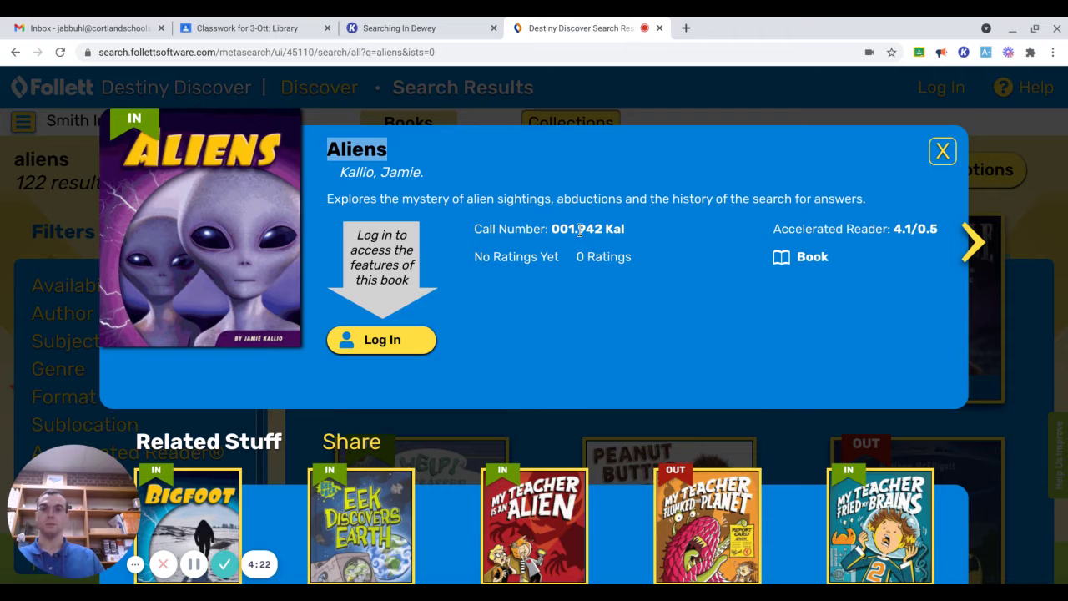
{"action": "left_click", "coordinate": [400, 25]}
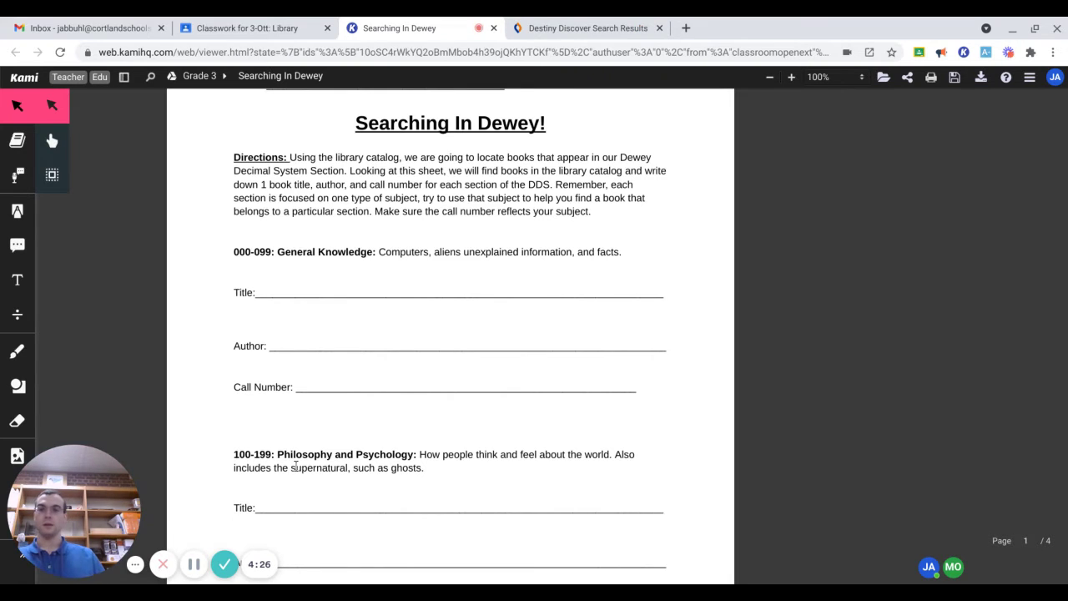
Scroll the worksheet to page 2's 200-299 Religion answer lines.
{"action": "scroll", "coordinate": [294, 465], "scroll_direction": "down", "scroll_amount": 4}
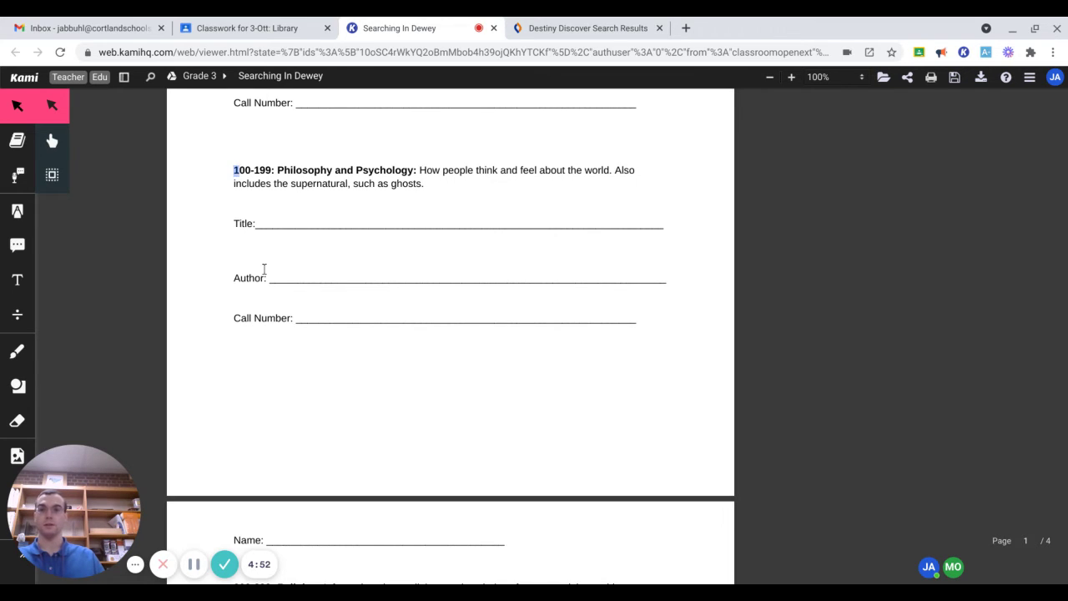
{"action": "scroll", "coordinate": [298, 344], "scroll_direction": "down", "scroll_amount": 4}
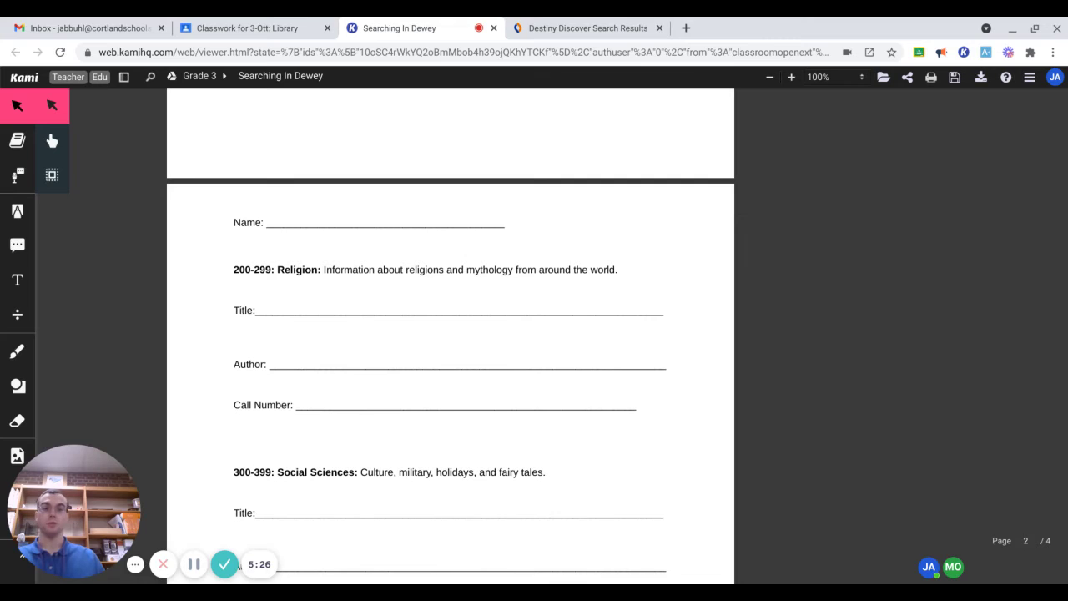
Close the Aliens details popup, scroll through the 'aliens' results, then return to the worksheet.
{"action": "left_click", "coordinate": [584, 25]}
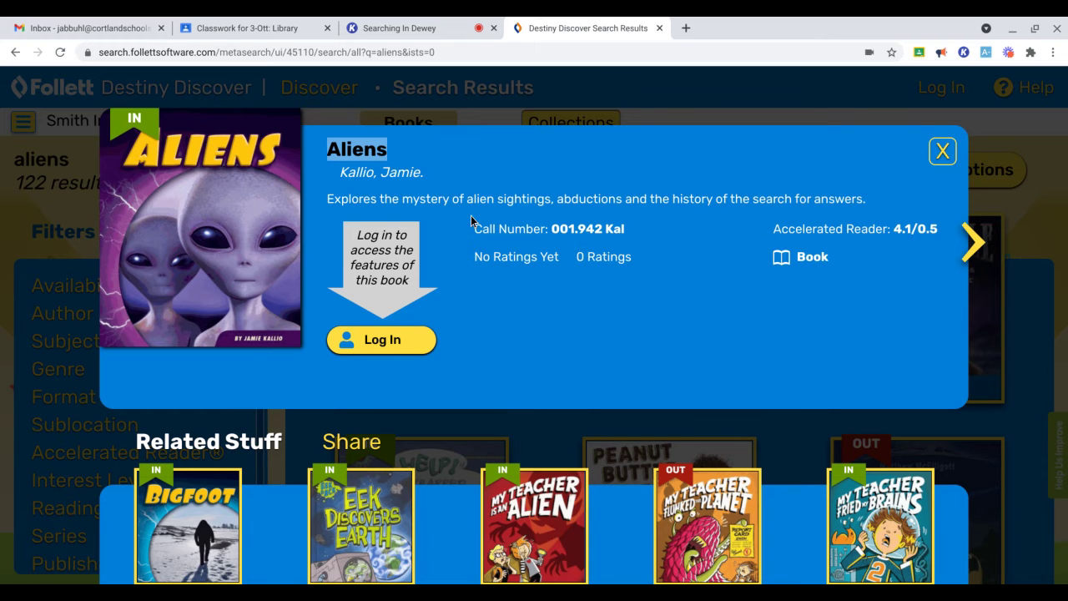
{"action": "left_click", "coordinate": [943, 151]}
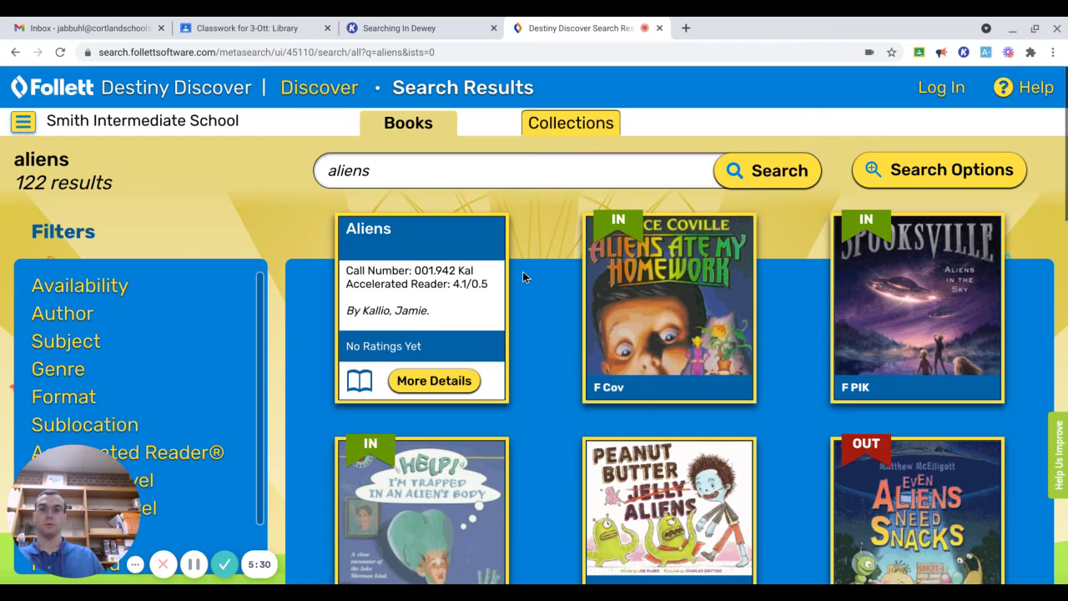
{"action": "scroll", "coordinate": [472, 336], "scroll_direction": "down", "scroll_amount": 3}
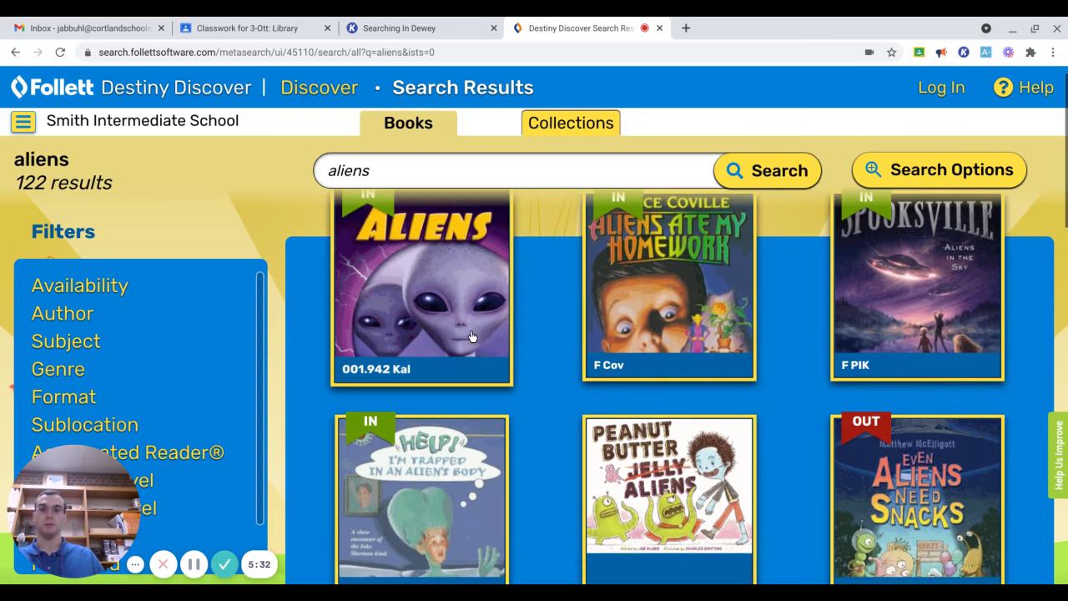
{"action": "scroll", "coordinate": [471, 336], "scroll_direction": "down", "scroll_amount": 5}
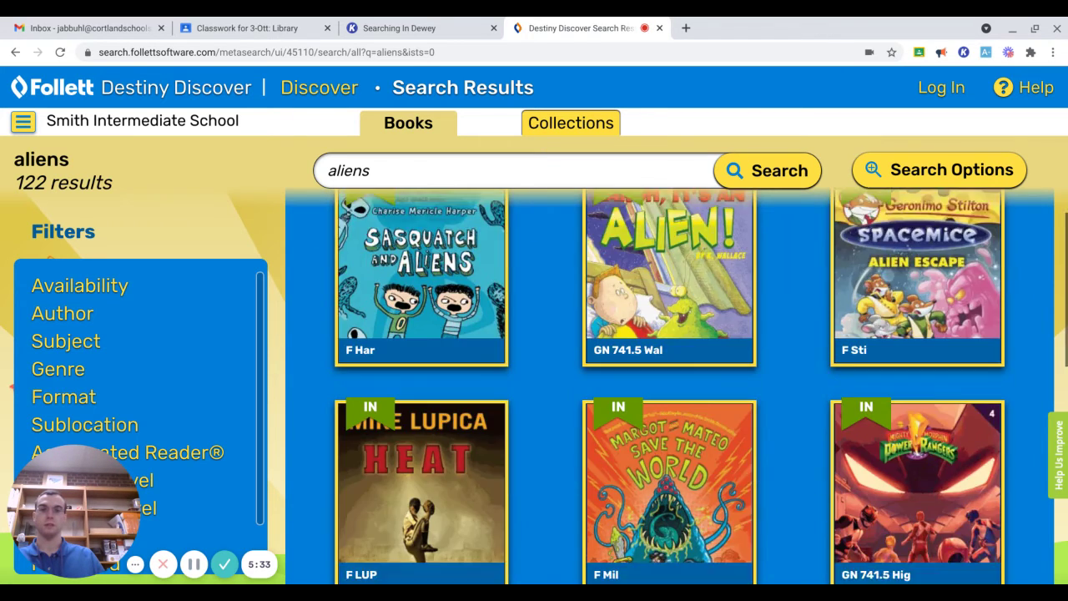
{"action": "scroll", "coordinate": [698, 386], "scroll_direction": "down", "scroll_amount": 2}
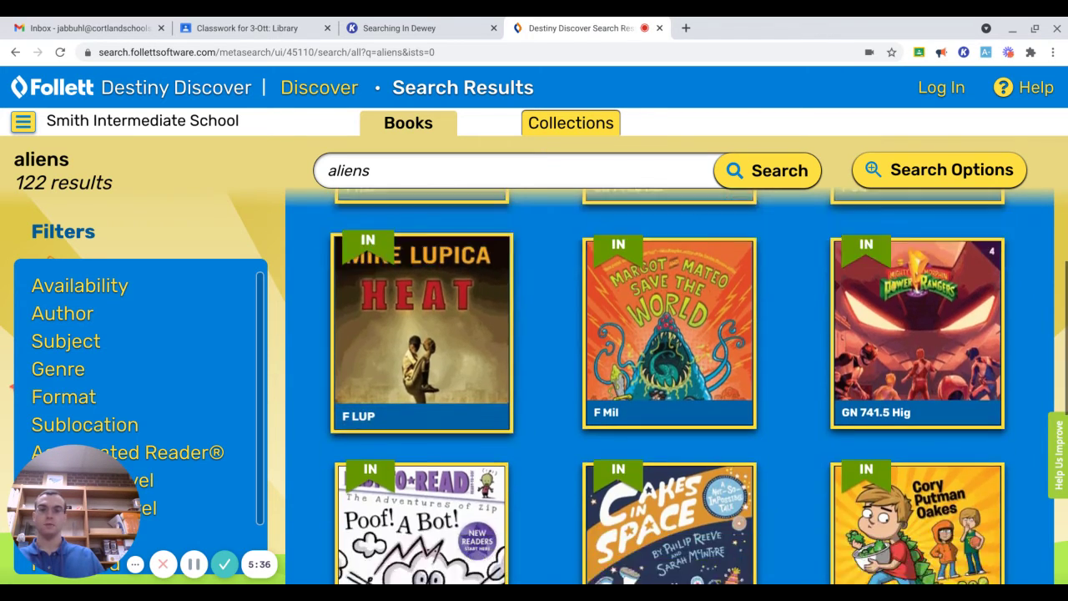
{"action": "scroll", "coordinate": [599, 278], "scroll_direction": "down", "scroll_amount": 2}
{"action": "scroll", "coordinate": [599, 278], "scroll_direction": "up", "scroll_amount": 4}
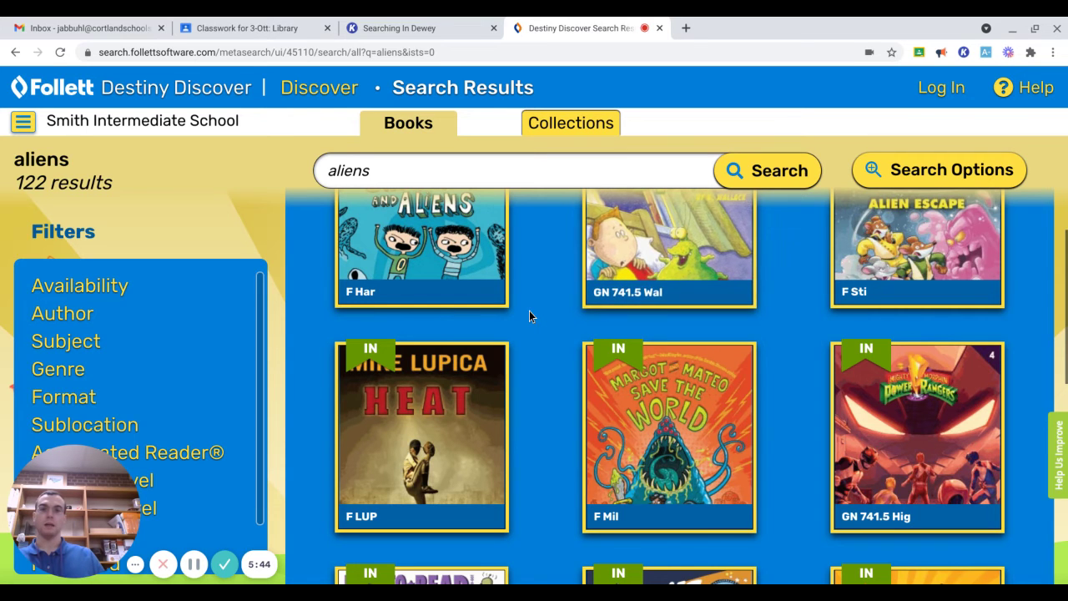
{"action": "scroll", "coordinate": [528, 311], "scroll_direction": "down", "scroll_amount": 5}
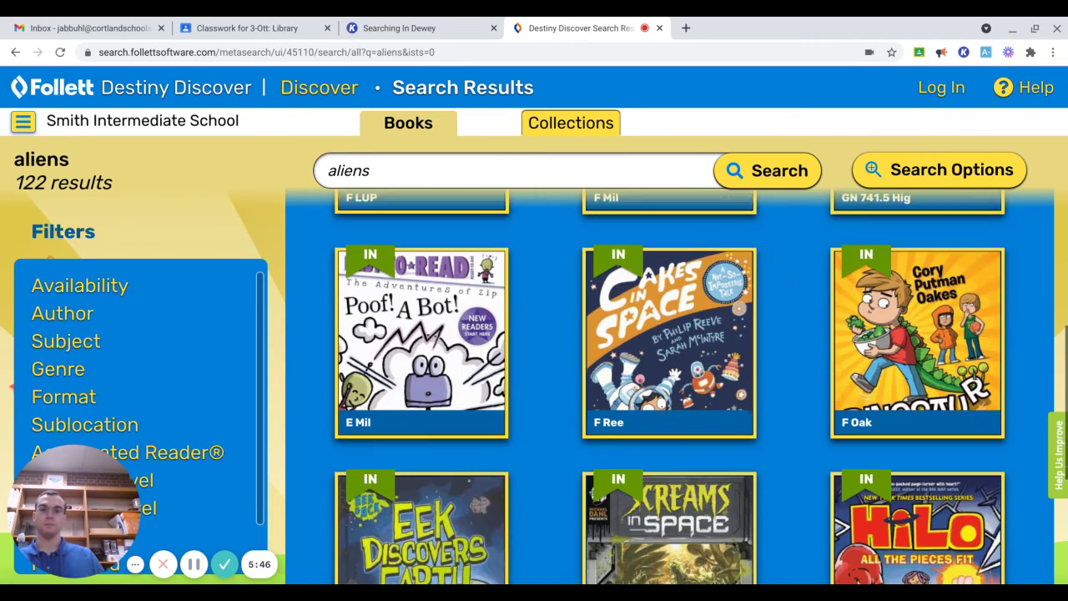
{"action": "scroll", "coordinate": [550, 267], "scroll_direction": "down", "scroll_amount": 5}
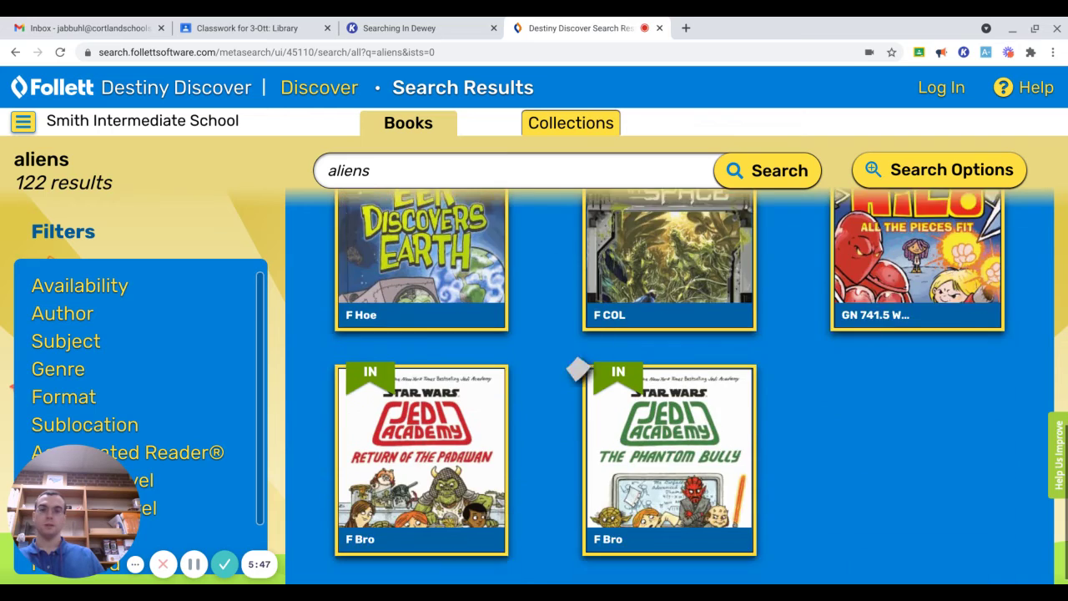
{"action": "left_click", "coordinate": [436, 21]}
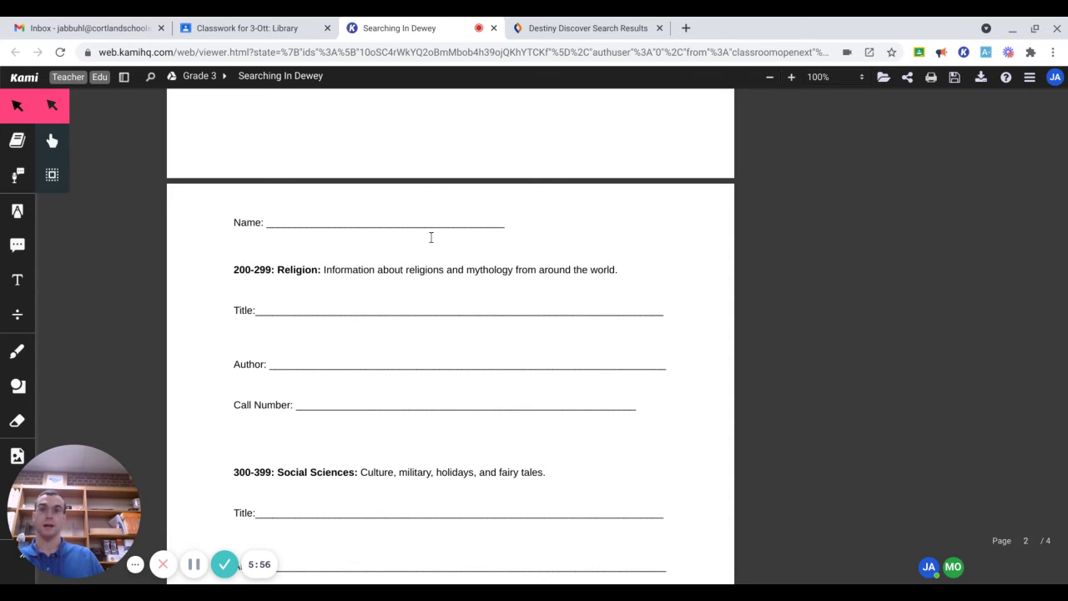
Scroll past 300-399 Social Sciences and highlight the 400-499 Languages heading.
{"action": "scroll", "coordinate": [430, 237], "scroll_direction": "down", "scroll_amount": 3}
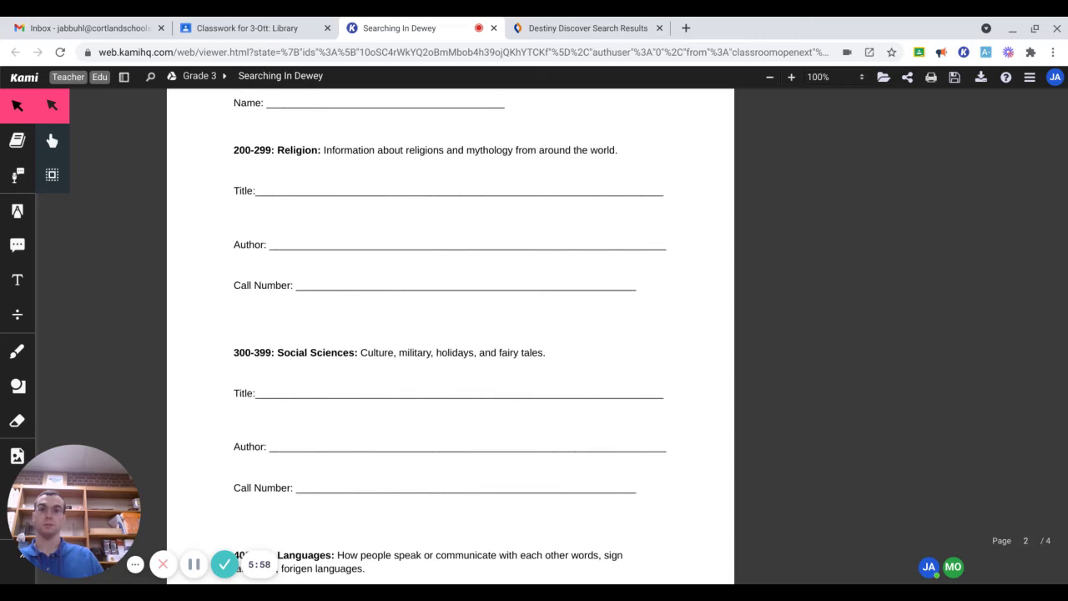
{"action": "scroll", "coordinate": [450, 334], "scroll_direction": "down", "scroll_amount": 5}
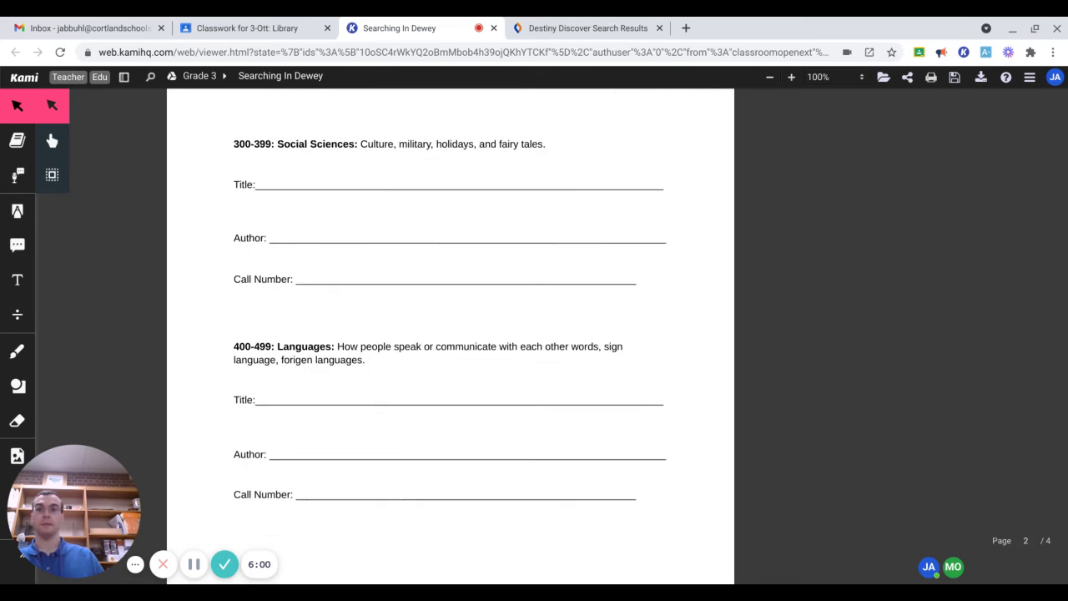
{"action": "scroll", "coordinate": [372, 203], "scroll_direction": "down", "scroll_amount": 1}
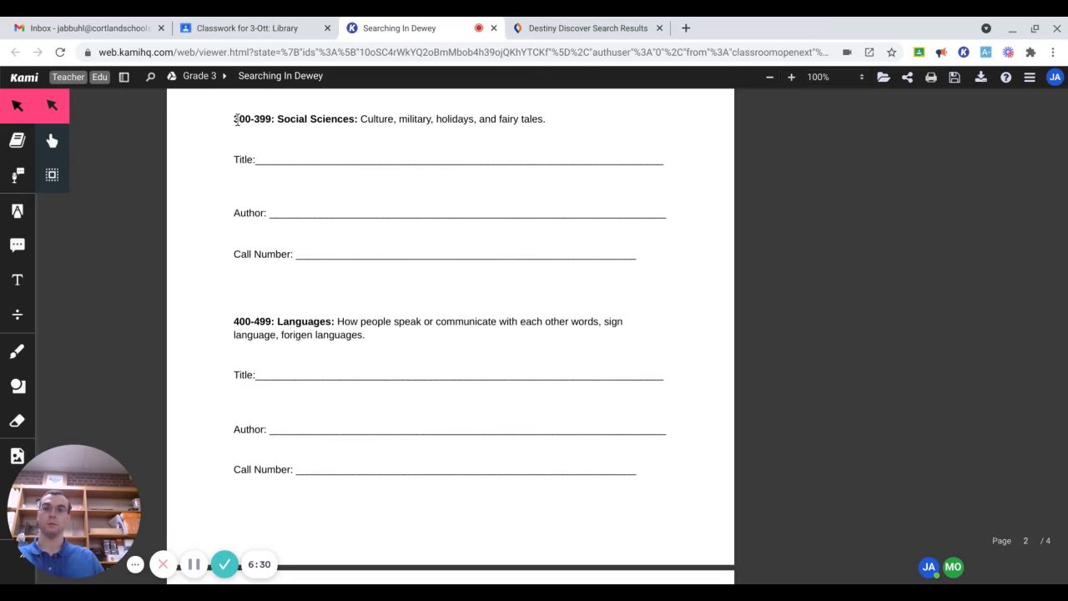
{"action": "scroll", "coordinate": [309, 193], "scroll_direction": "down", "scroll_amount": 4}
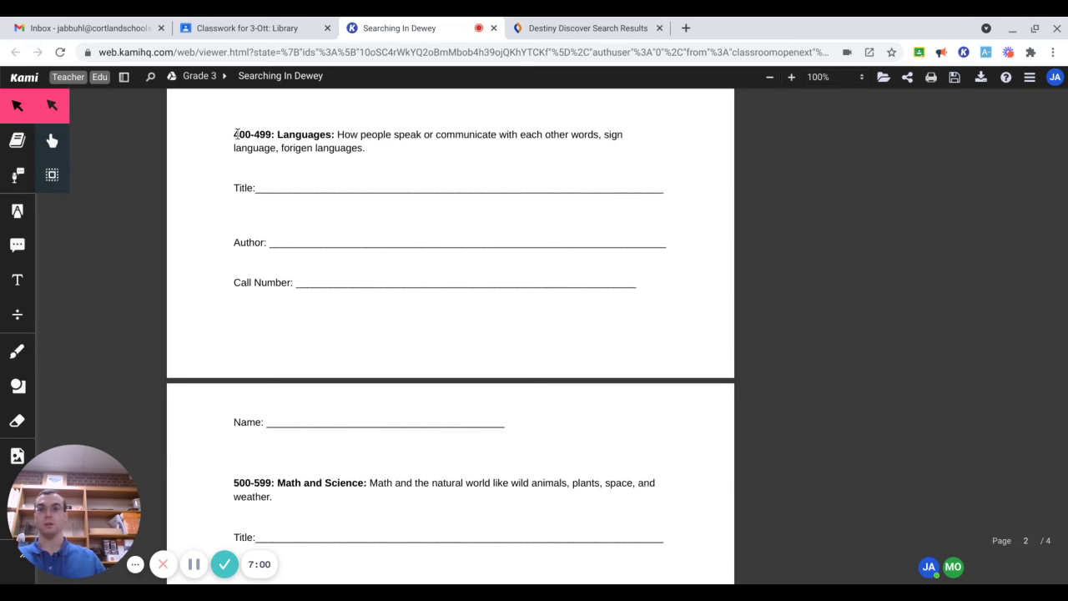
{"action": "left_click_drag", "start_coordinate": [237, 134], "coordinate": [233, 134]}
Scroll through 500-799, highlighting the 600-699 Technology heading, to reach page 4.
{"action": "scroll", "coordinate": [279, 211], "scroll_direction": "down", "scroll_amount": 4}
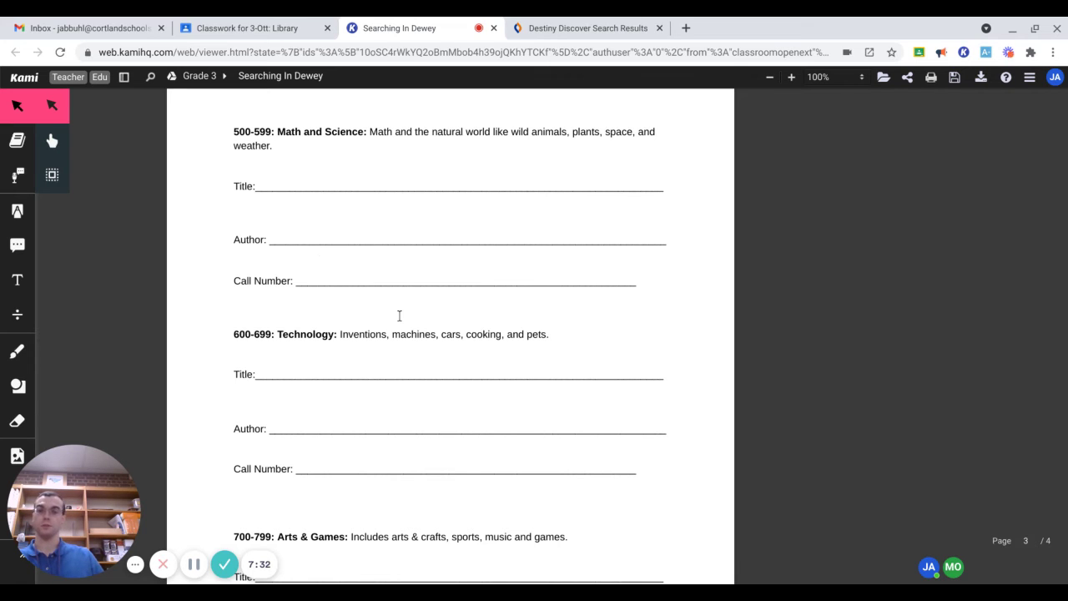
{"action": "scroll", "coordinate": [399, 315], "scroll_direction": "down", "scroll_amount": 2}
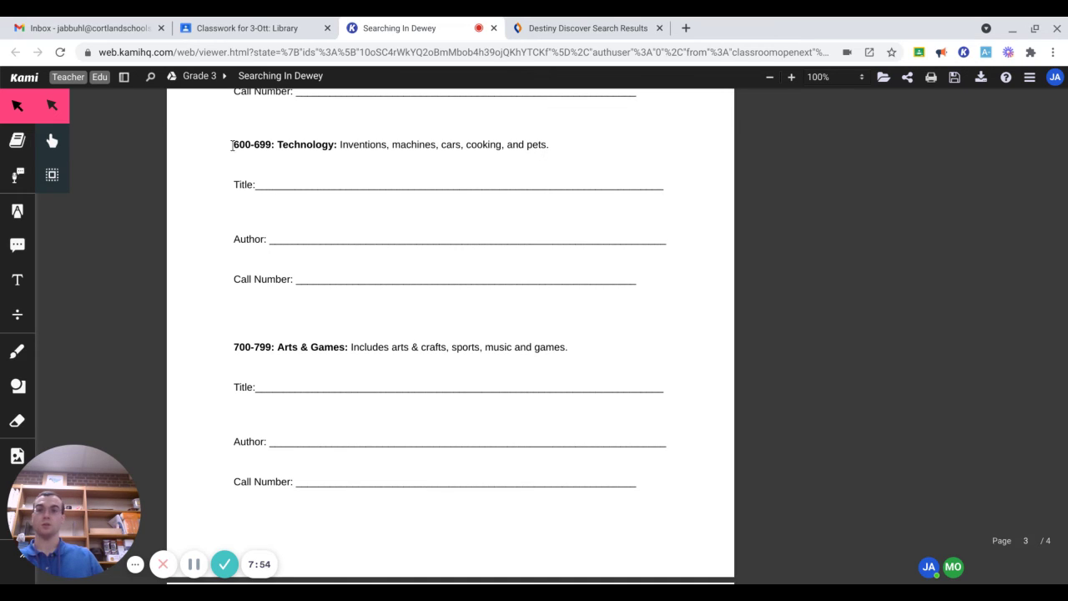
{"action": "left_click_drag", "start_coordinate": [231, 145], "coordinate": [249, 146]}
{"action": "scroll", "coordinate": [353, 269], "scroll_direction": "down", "scroll_amount": 2}
{"action": "scroll", "coordinate": [353, 269], "scroll_direction": "down", "scroll_amount": 2}
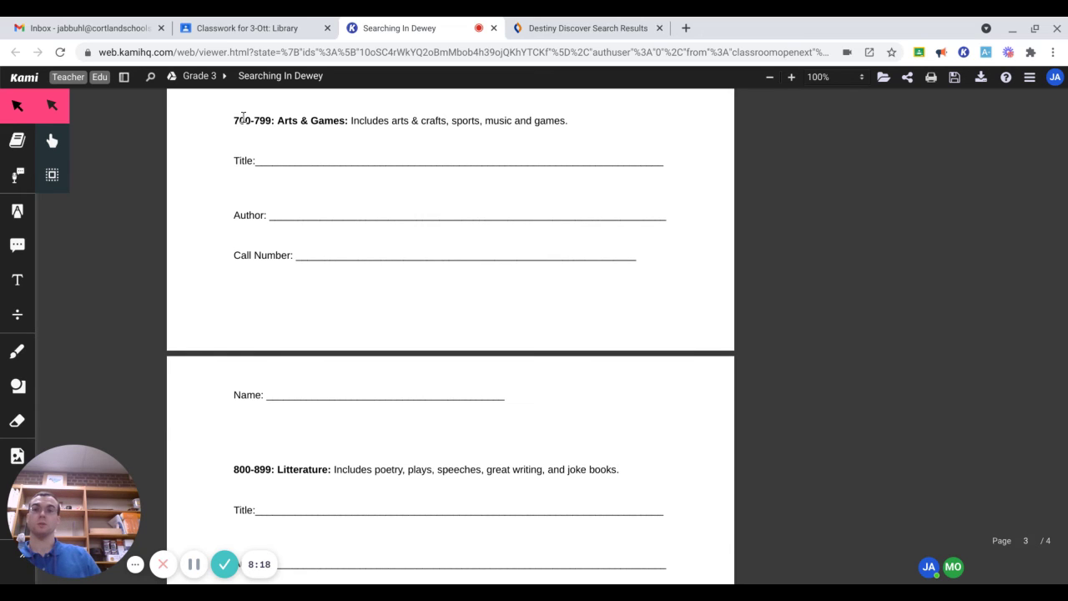
Scroll down page 4 past Literature to the blank 900-999 History & Geography entry lines.
{"action": "scroll", "coordinate": [295, 177], "scroll_direction": "down", "scroll_amount": 5}
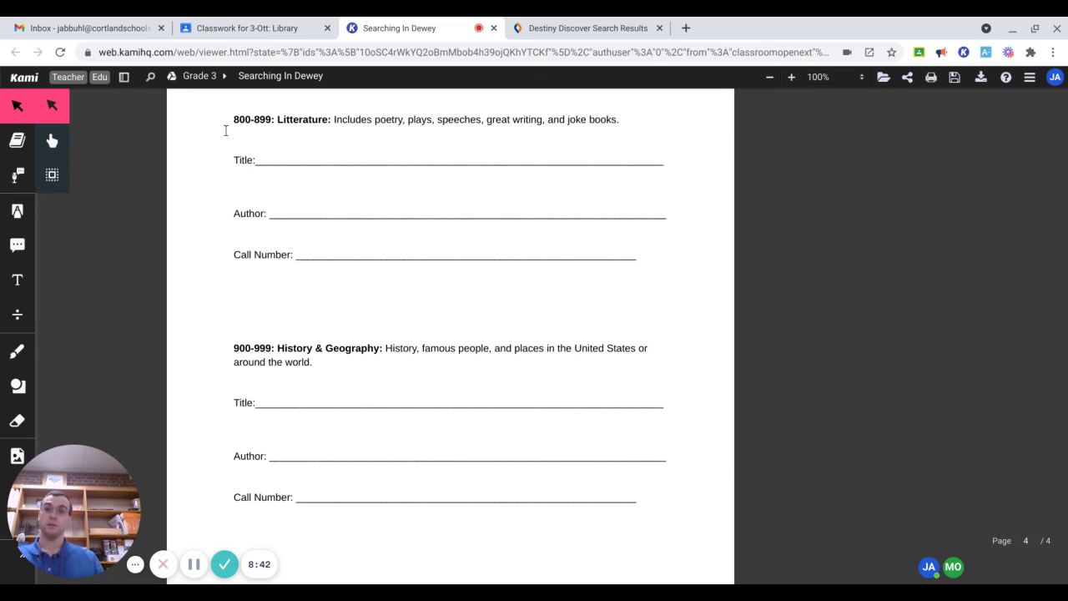
{"action": "scroll", "coordinate": [288, 190], "scroll_direction": "down", "scroll_amount": 1}
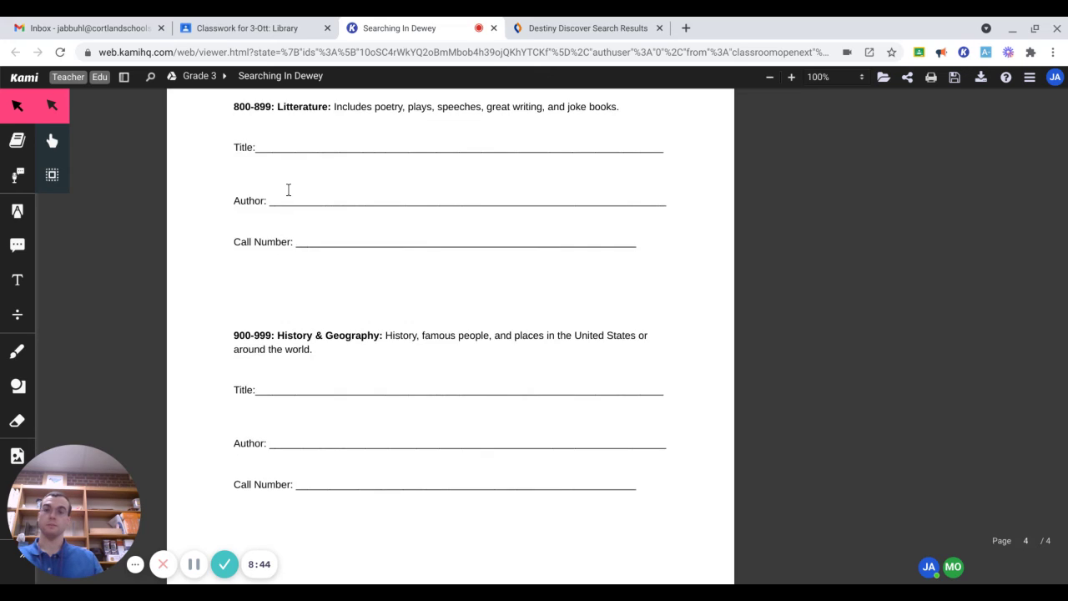
{"action": "scroll", "coordinate": [288, 190], "scroll_direction": "down", "scroll_amount": 3}
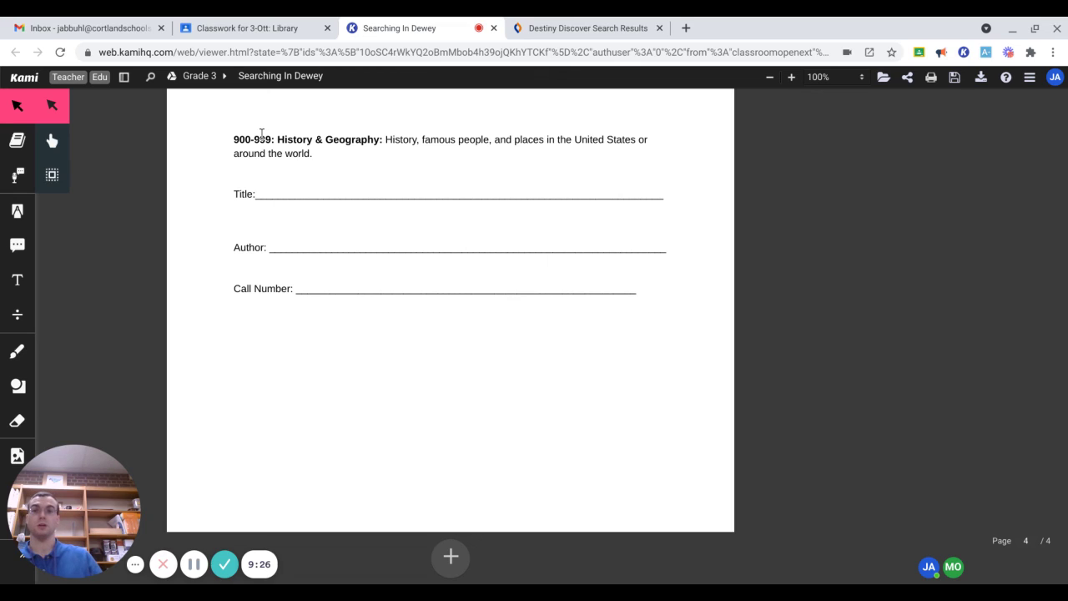
{"action": "left_click_drag", "start_coordinate": [231, 136], "coordinate": [238, 135]}
{"action": "left_click", "coordinate": [437, 357]}
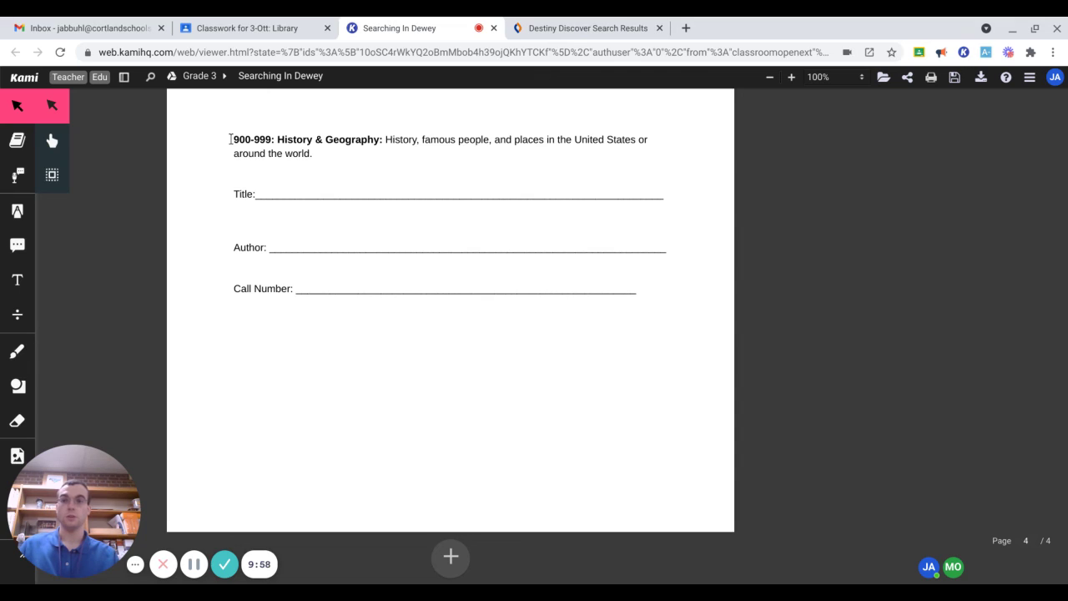
{"action": "left_click_drag", "start_coordinate": [233, 139], "coordinate": [239, 139]}
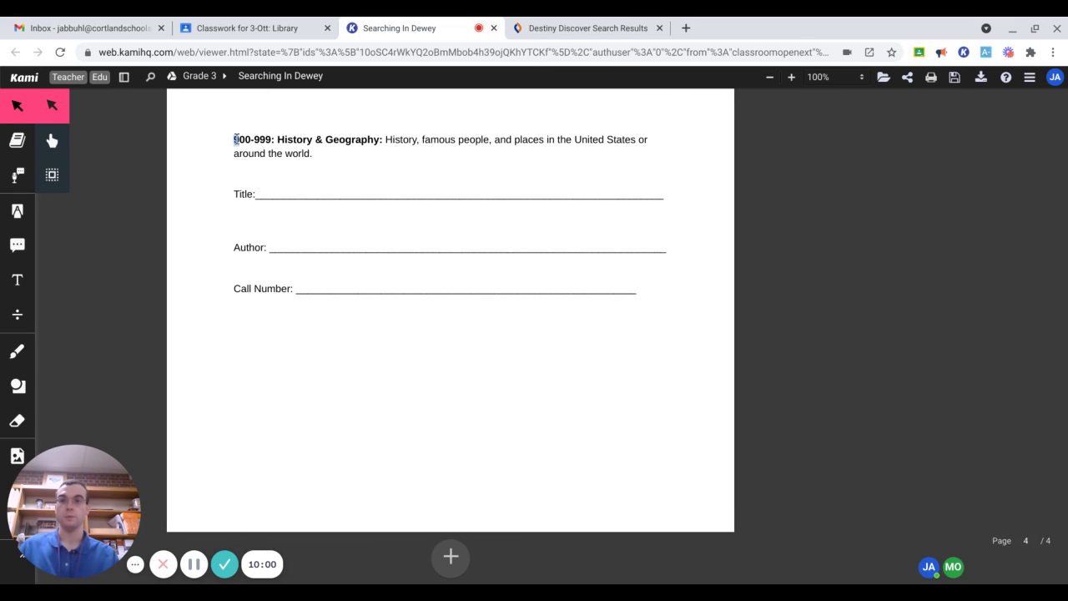